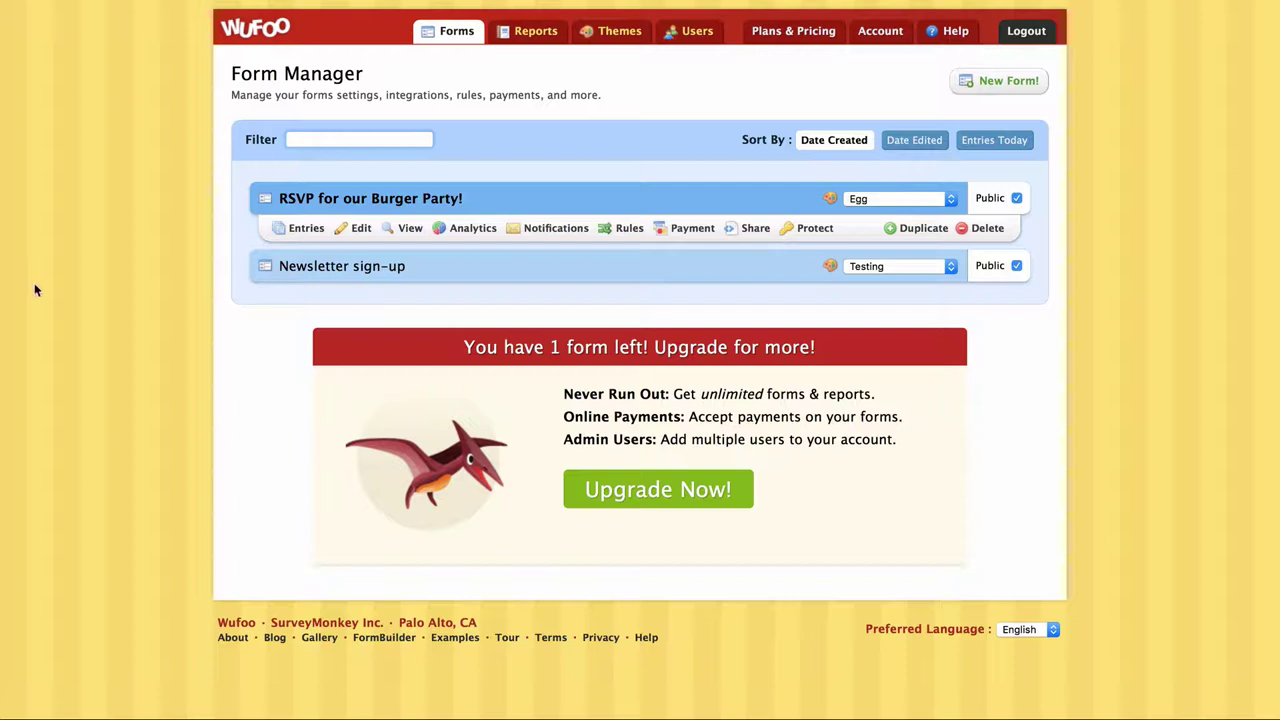
Open the notification settings of the Newsletter sign-up form and look at its email and mobile notification fields.
{"action": "left_click", "coordinate": [320, 265]}
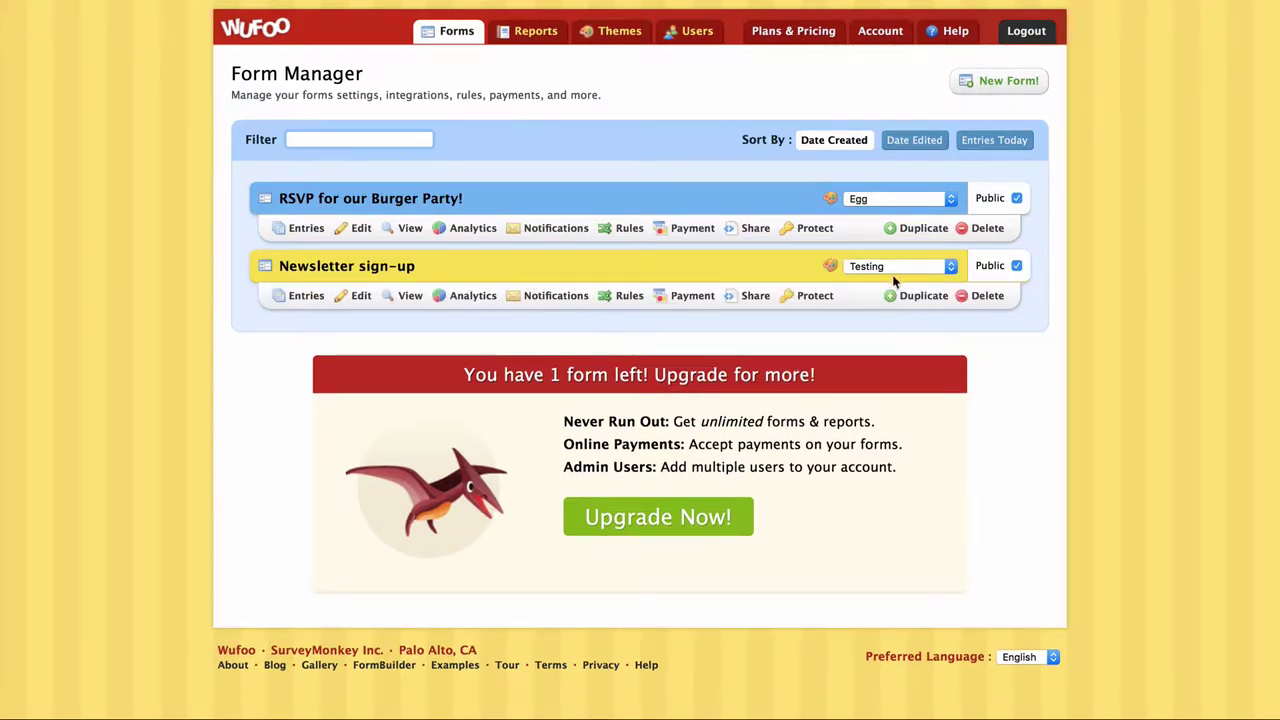
{"action": "left_click", "coordinate": [552, 297]}
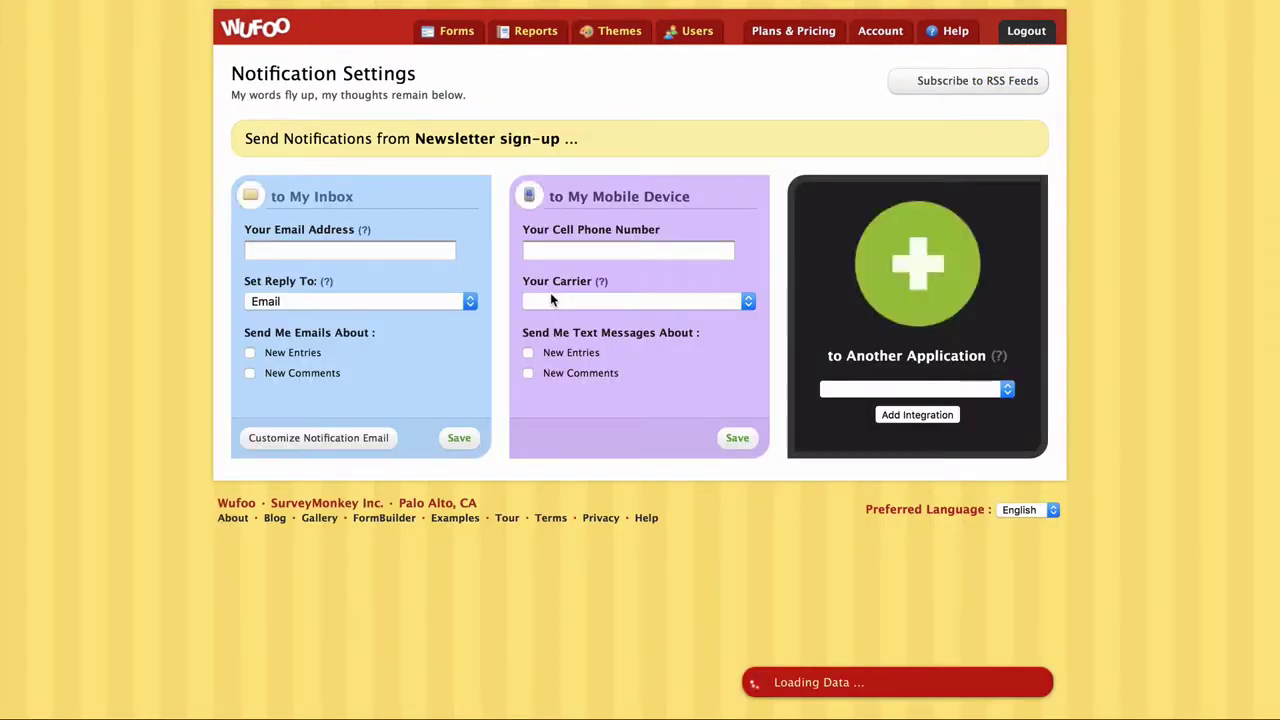
{"action": "left_click", "coordinate": [388, 254]}
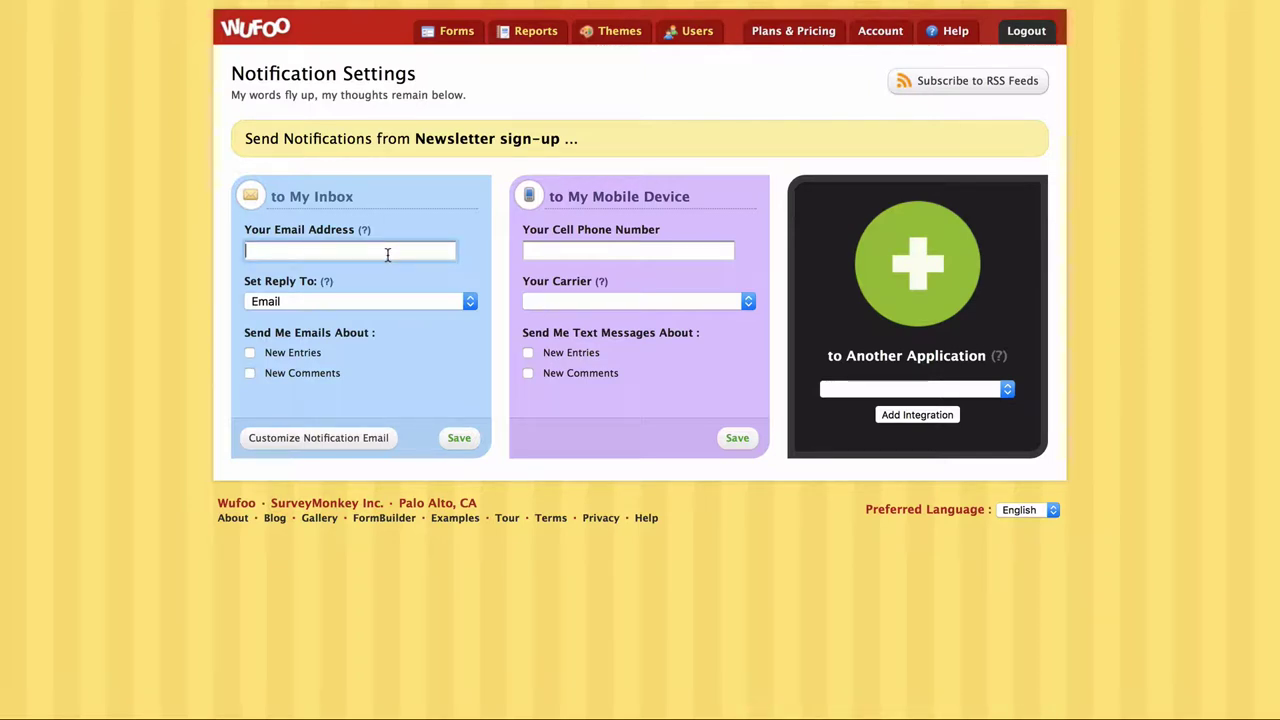
{"action": "left_click", "coordinate": [592, 251]}
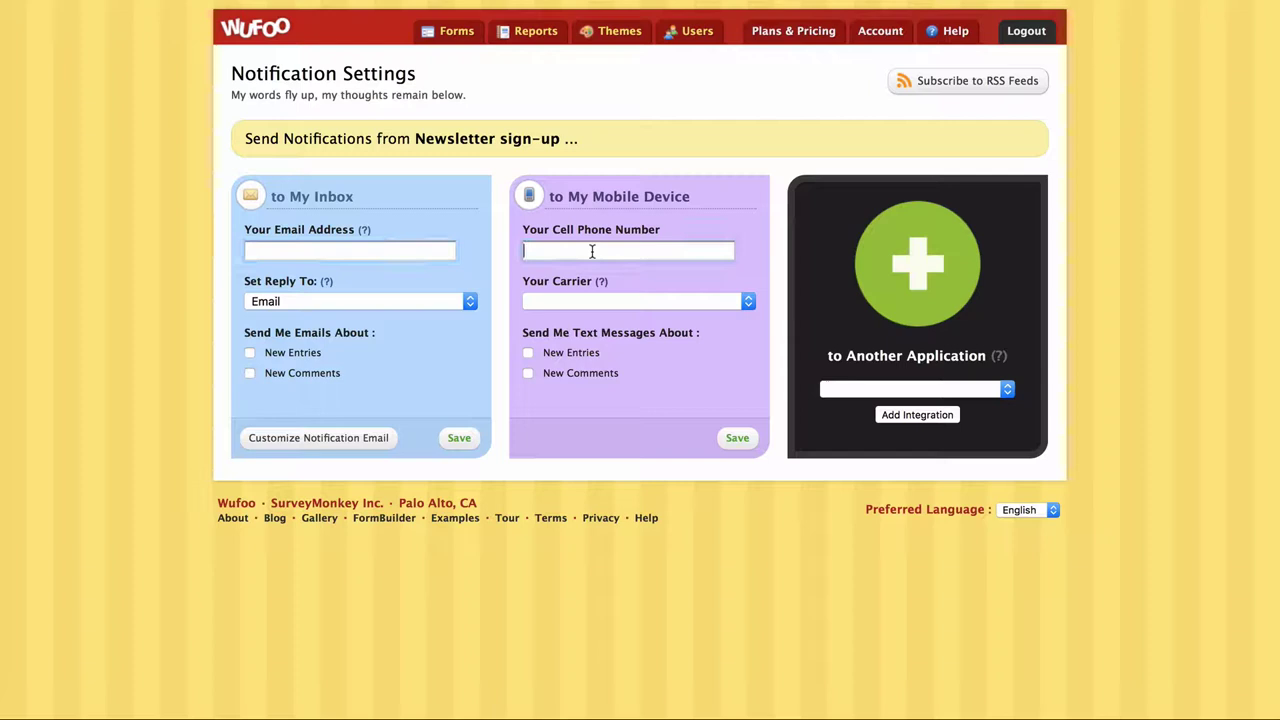
Add a MailChimp integration to the form's notifications and connect it to the MailChimp account.
{"action": "left_click", "coordinate": [1006, 391]}
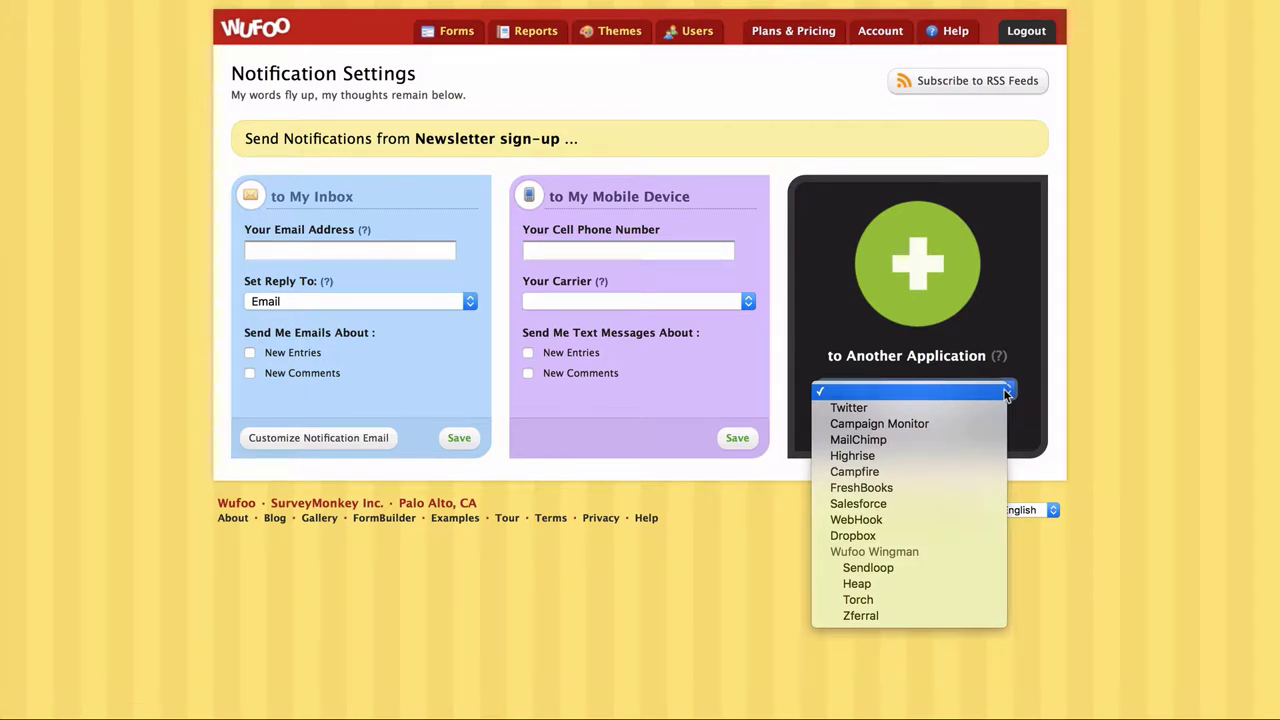
{"action": "left_click", "coordinate": [905, 446]}
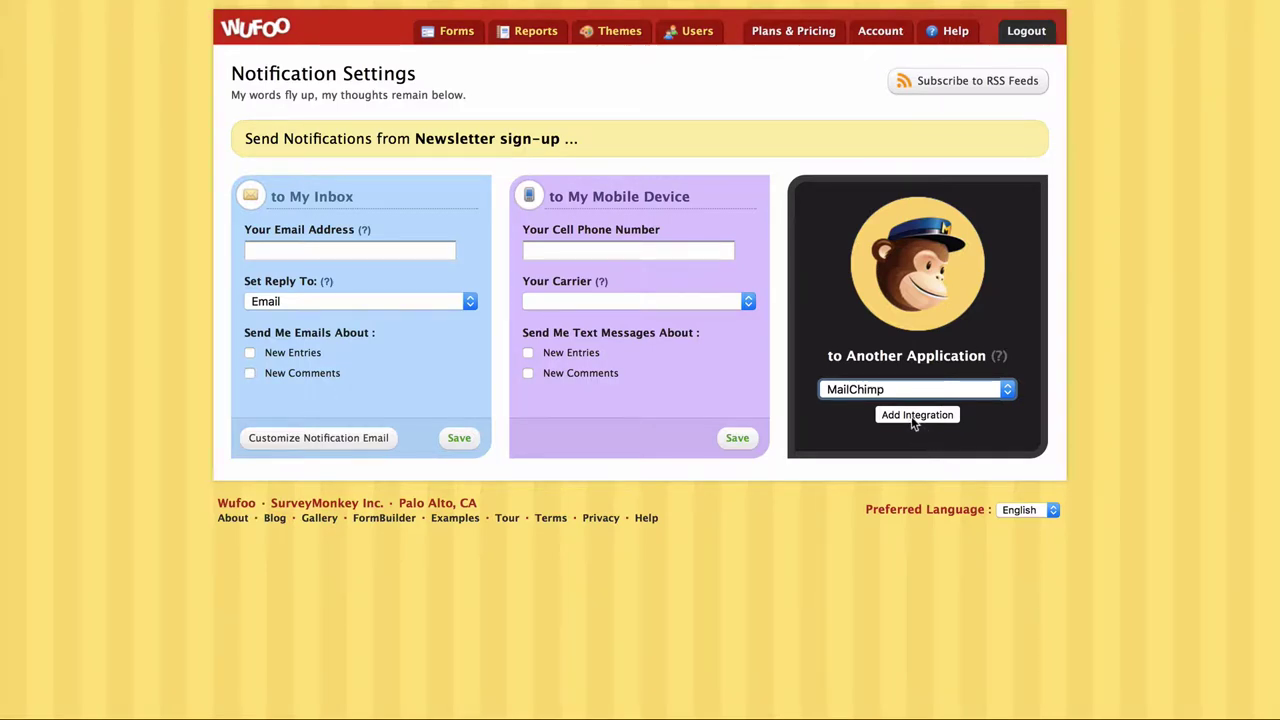
{"action": "left_click", "coordinate": [915, 416]}
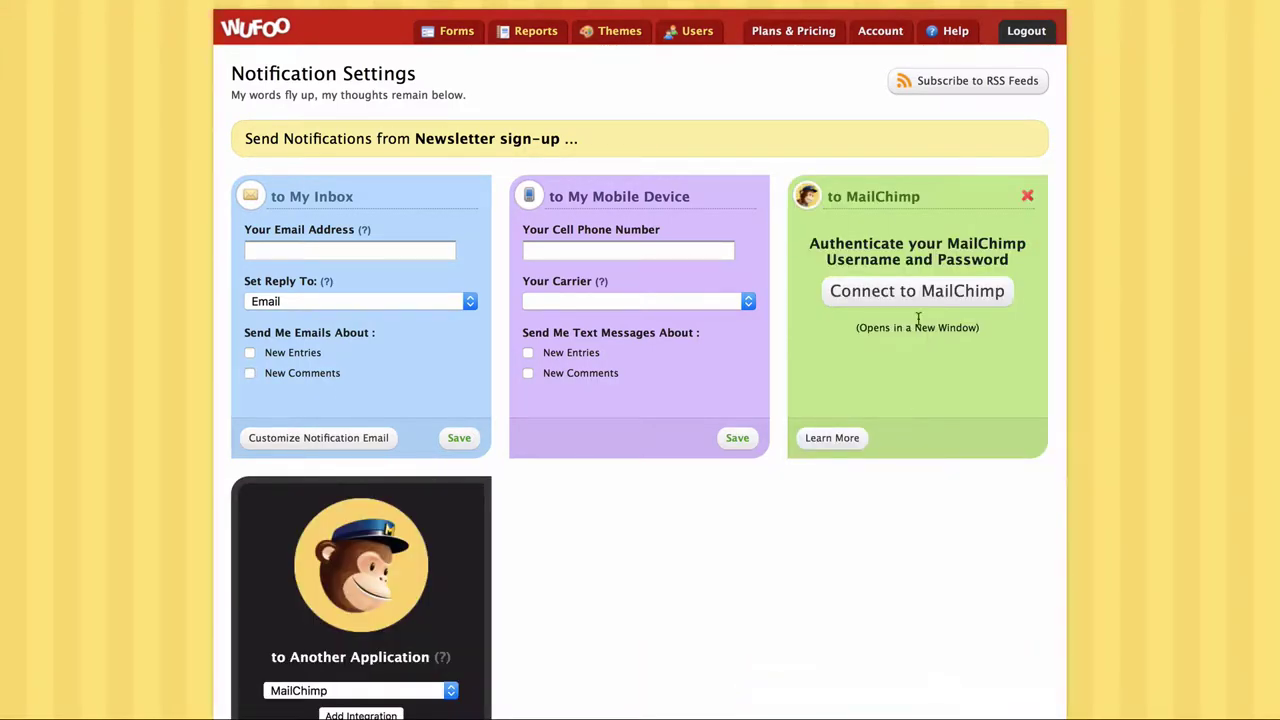
{"action": "left_click", "coordinate": [903, 292]}
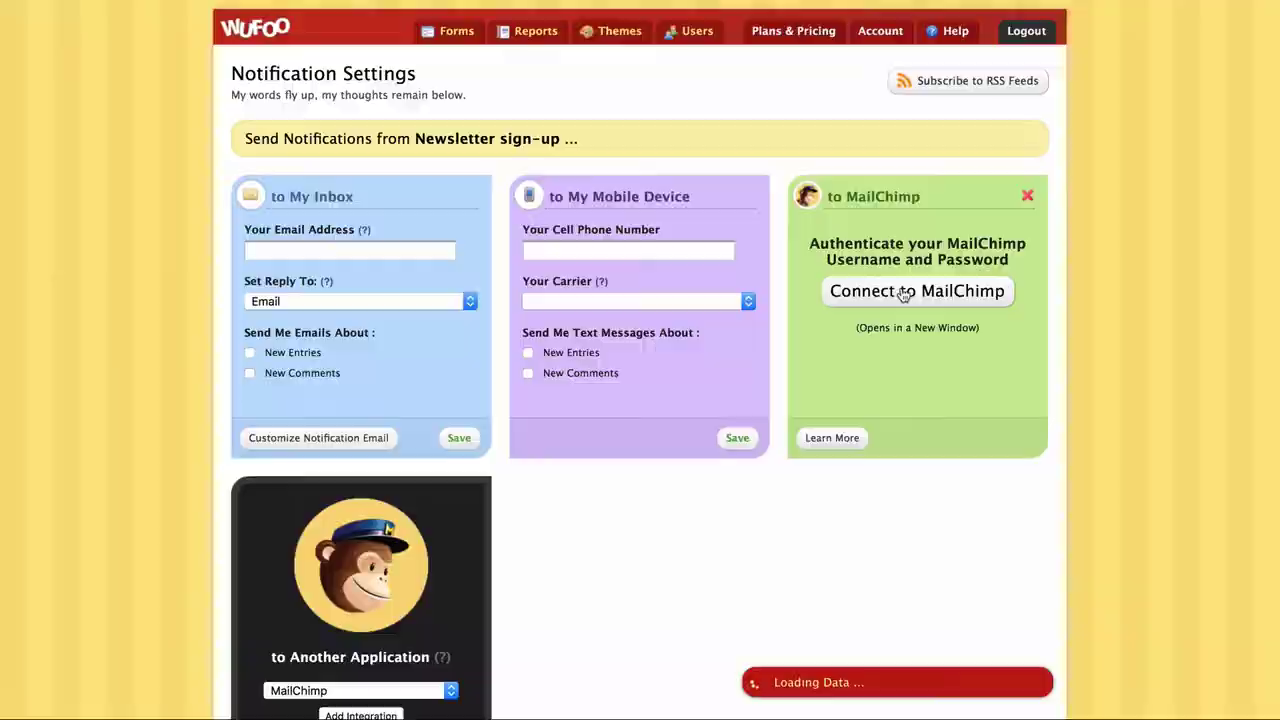
{"action": "left_click", "coordinate": [474, 444]}
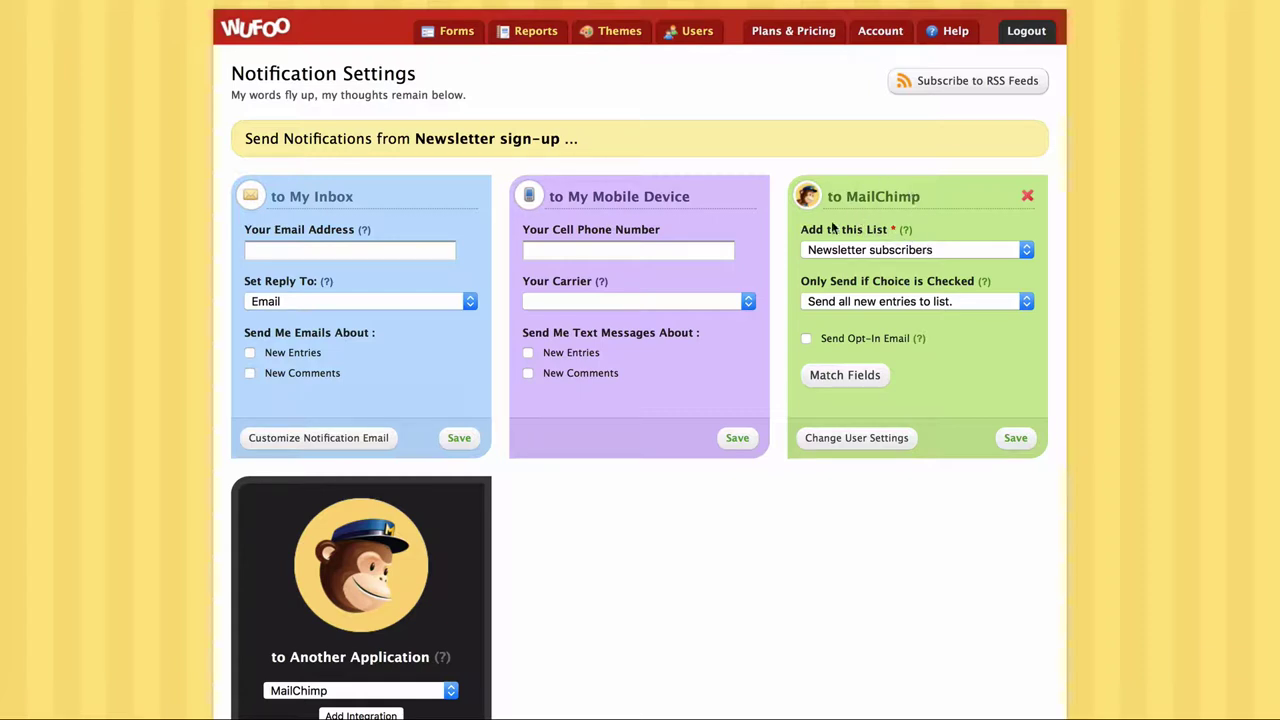
Set the MailChimp integration to add to the Newsletter subscribers list and send all new entries to it.
{"action": "left_click", "coordinate": [890, 251]}
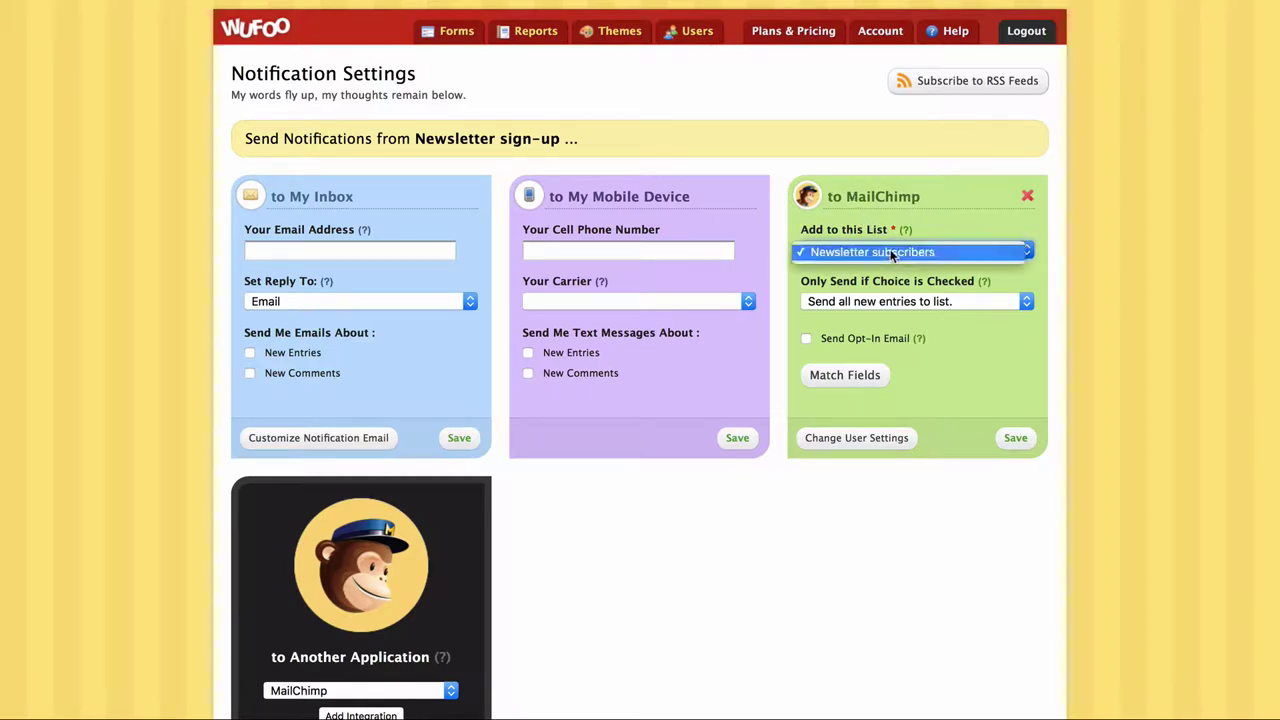
{"action": "left_click", "coordinate": [890, 251]}
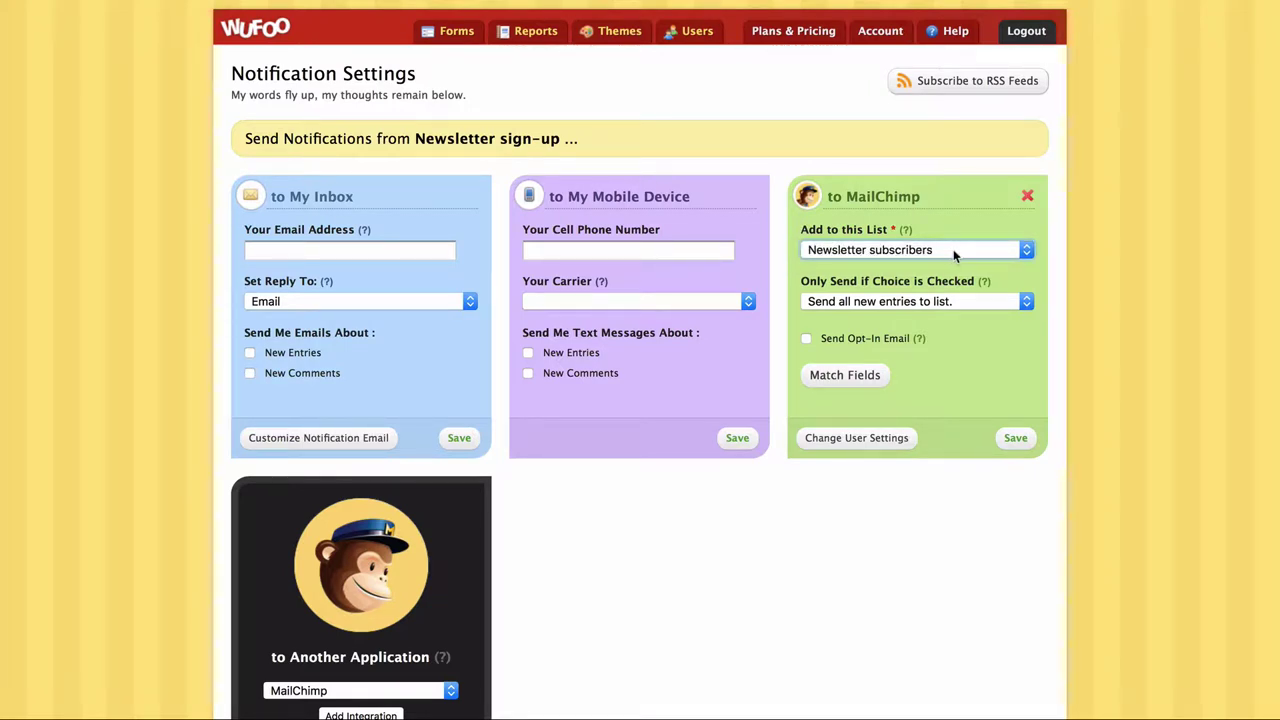
{"action": "left_click", "coordinate": [957, 306]}
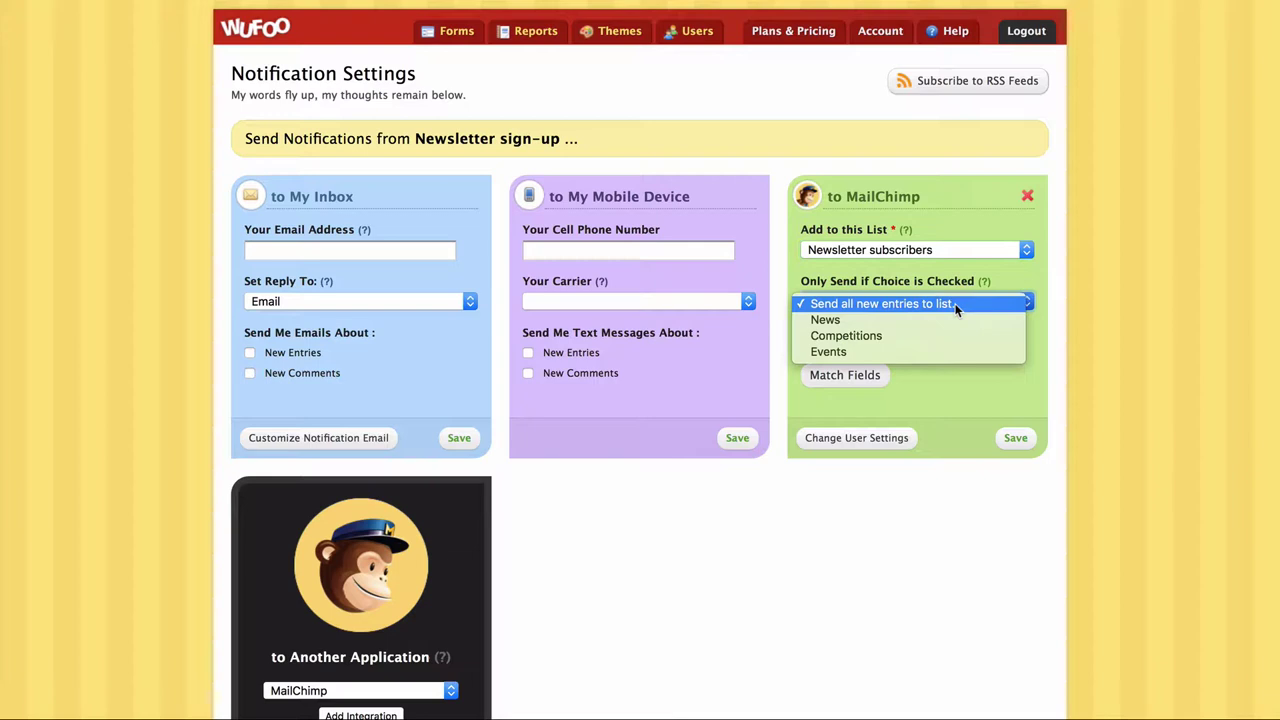
{"action": "left_click", "coordinate": [957, 305]}
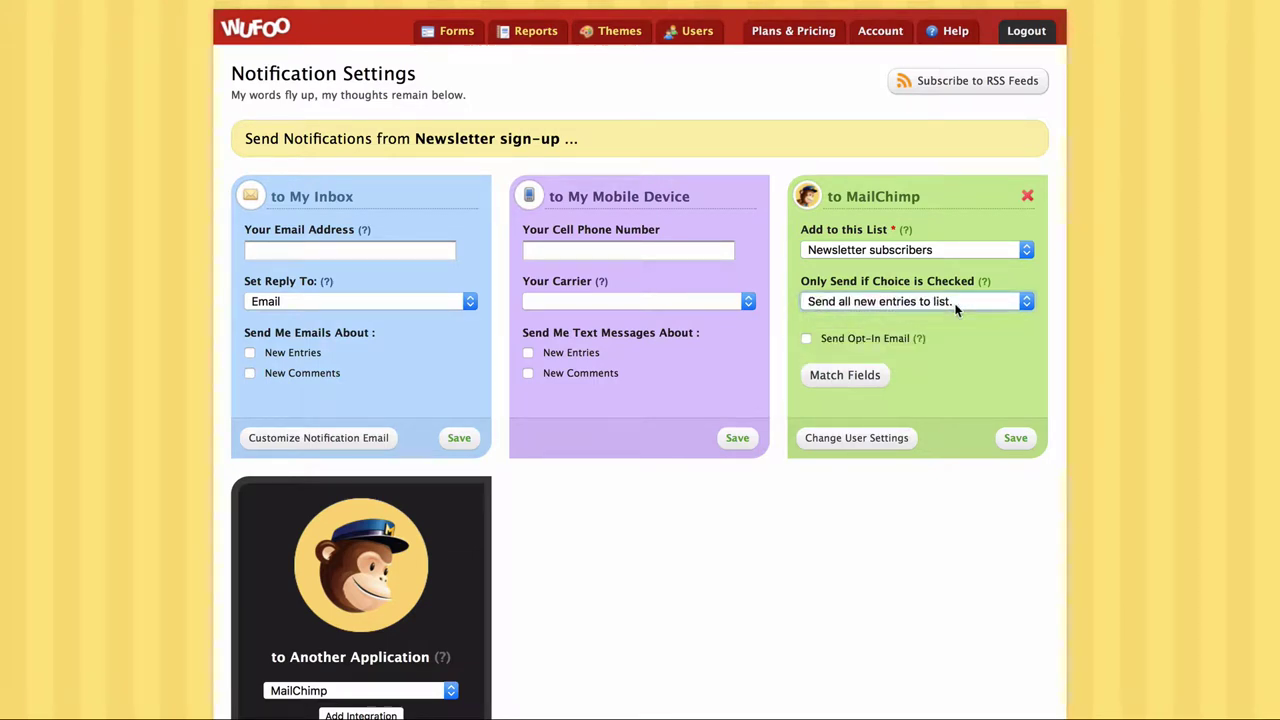
Open field matching and map Email Address to Email, First Name to Name - (First Name) and Last Name to Name - (Last Name).
{"action": "left_click", "coordinate": [843, 377]}
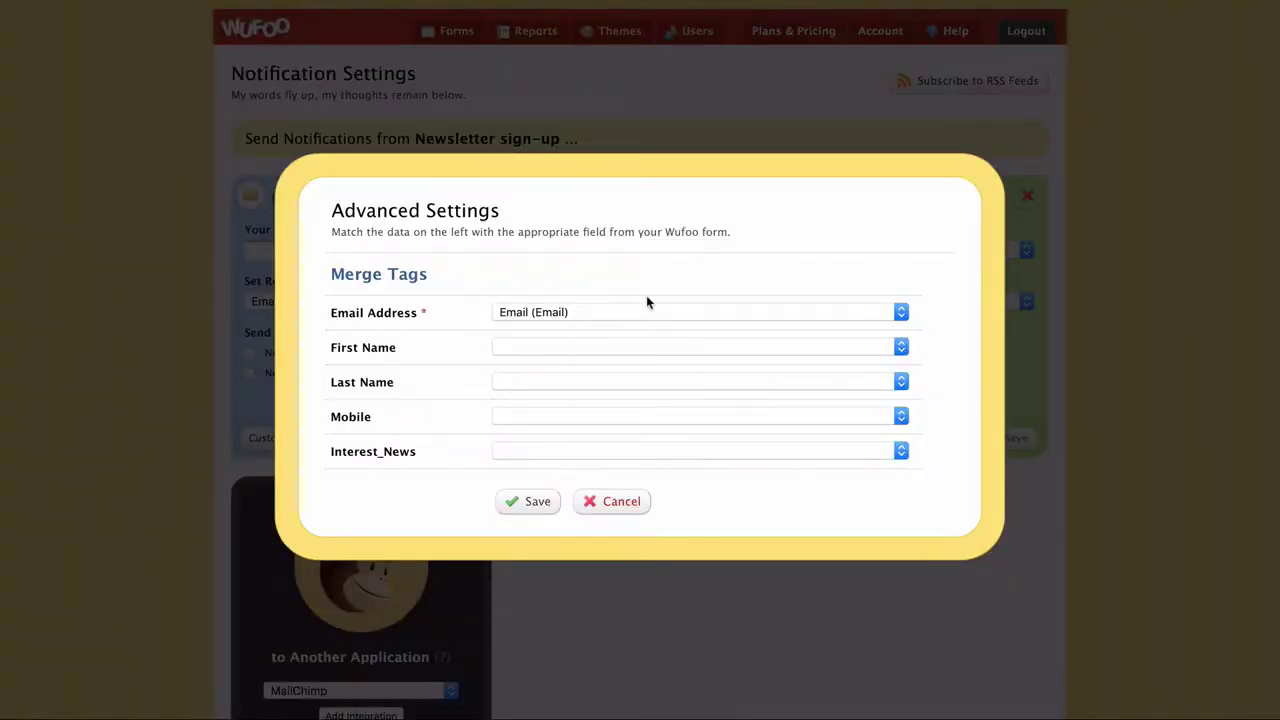
{"action": "left_click", "coordinate": [598, 313]}
{"action": "left_click", "coordinate": [597, 311]}
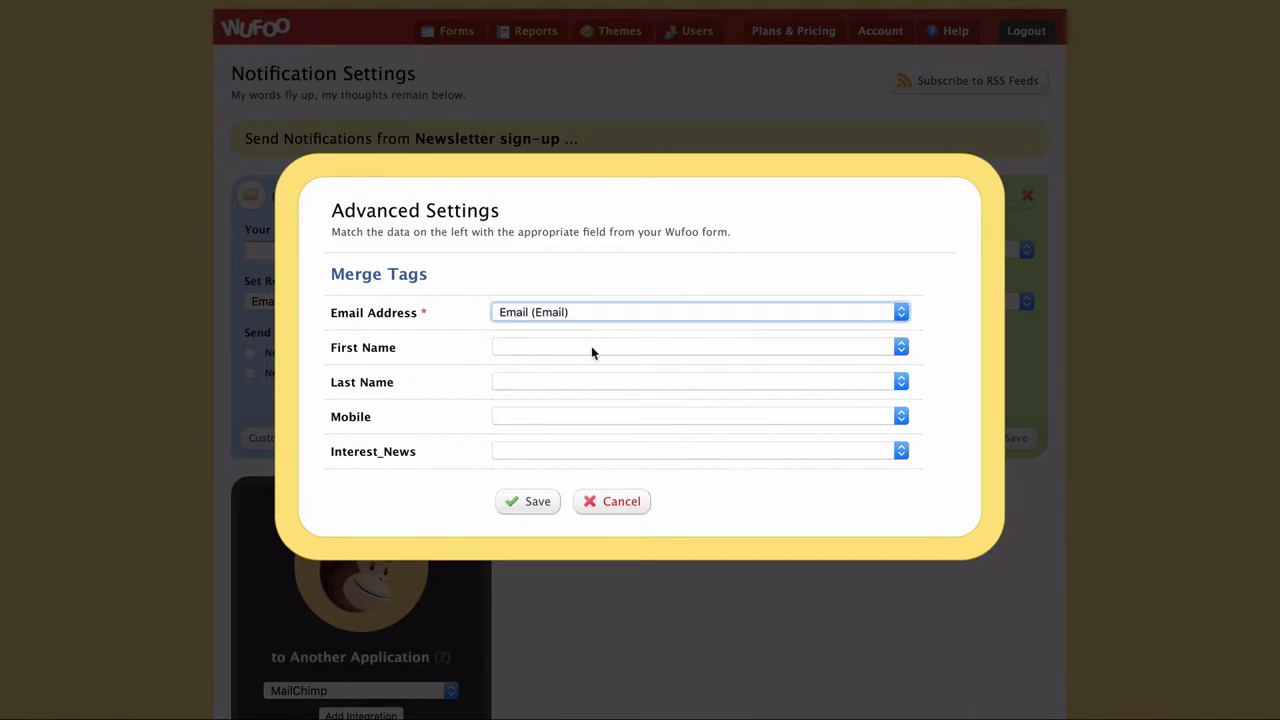
{"action": "left_click", "coordinate": [591, 350]}
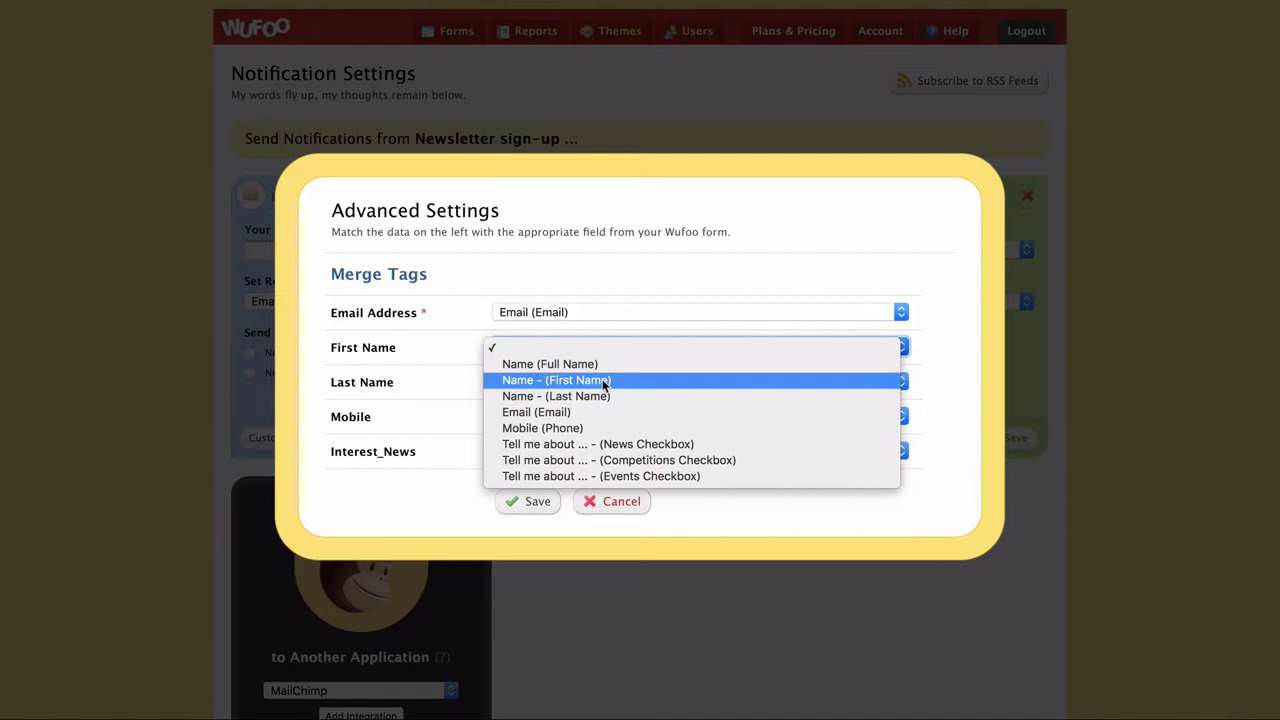
{"action": "left_click", "coordinate": [604, 384]}
{"action": "left_click", "coordinate": [550, 388]}
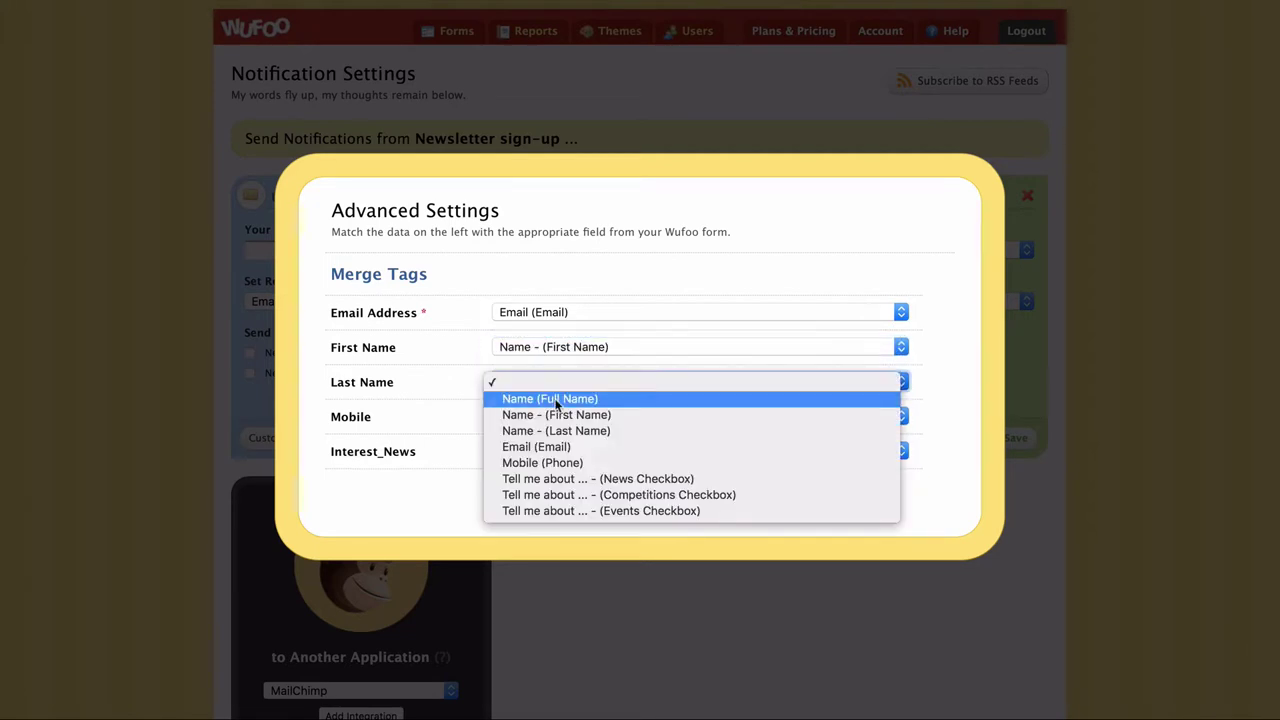
{"action": "left_click", "coordinate": [567, 430]}
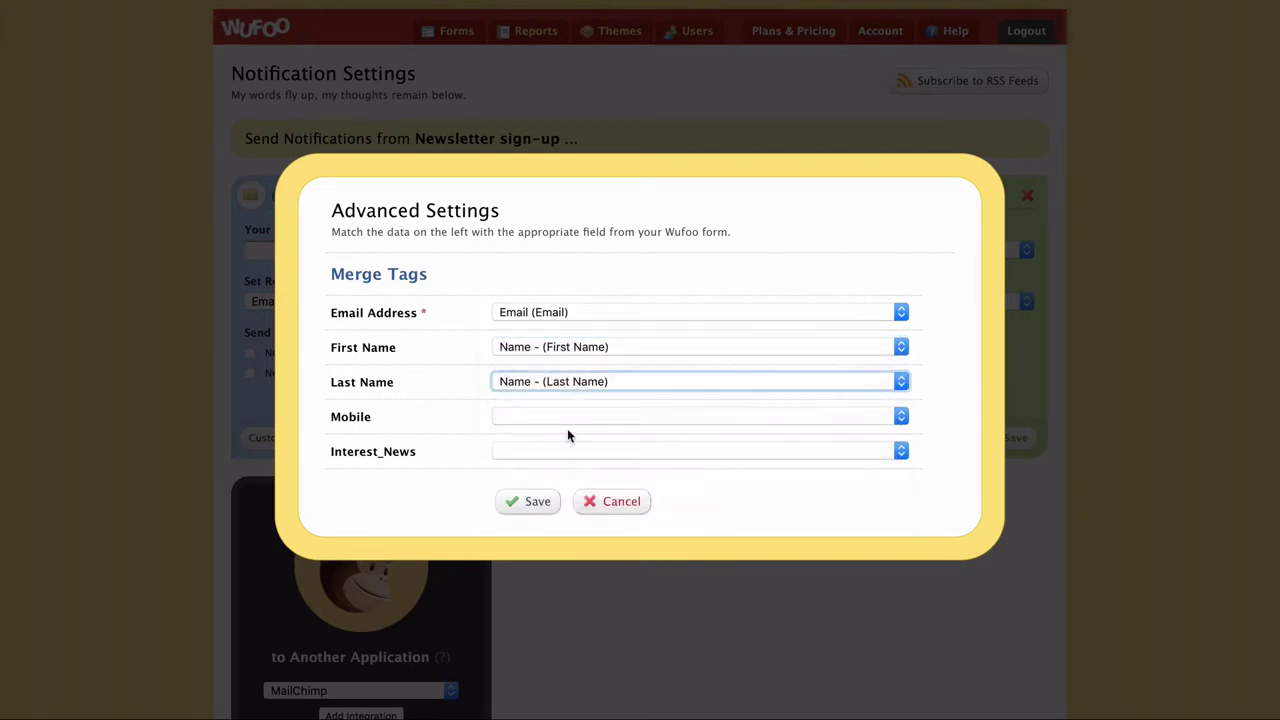
Match the Mobile merge tag with the form's Mobile (Phone) field.
{"action": "scroll", "coordinate": [344, 380], "scroll_direction": "down", "scroll_amount": 3}
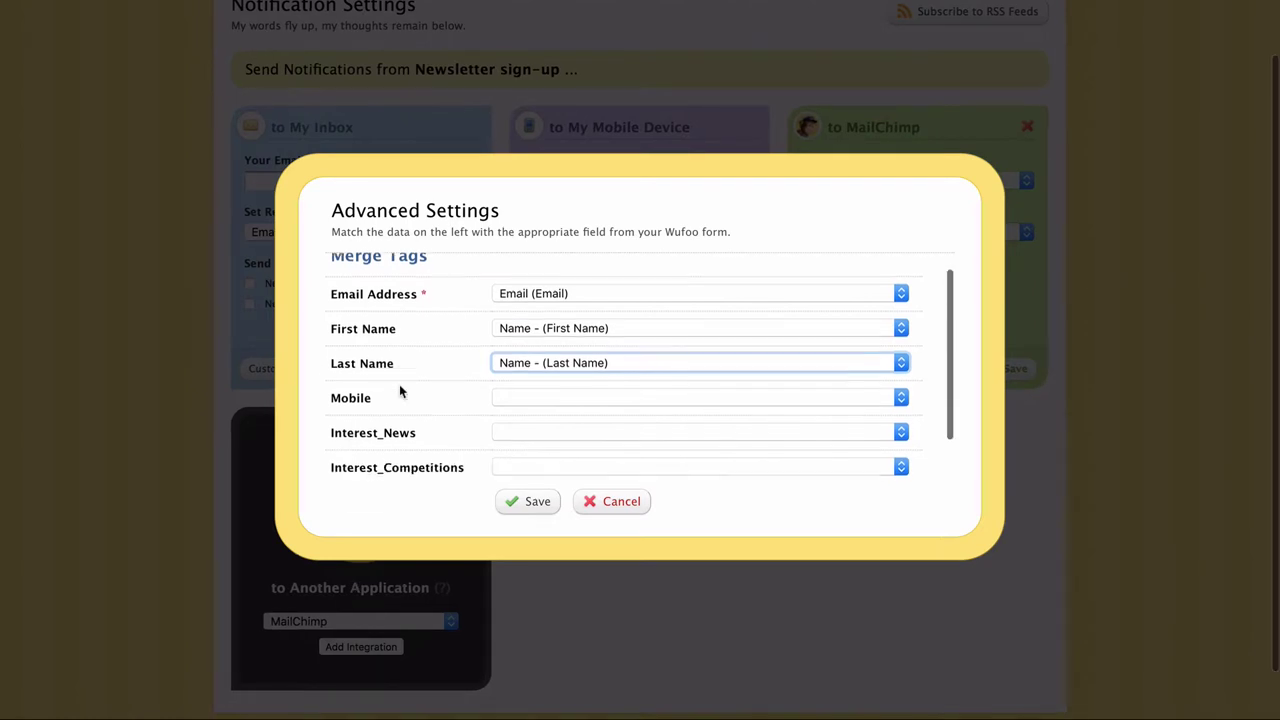
{"action": "scroll", "coordinate": [400, 390], "scroll_direction": "down", "scroll_amount": 2}
{"action": "left_click", "coordinate": [525, 353]}
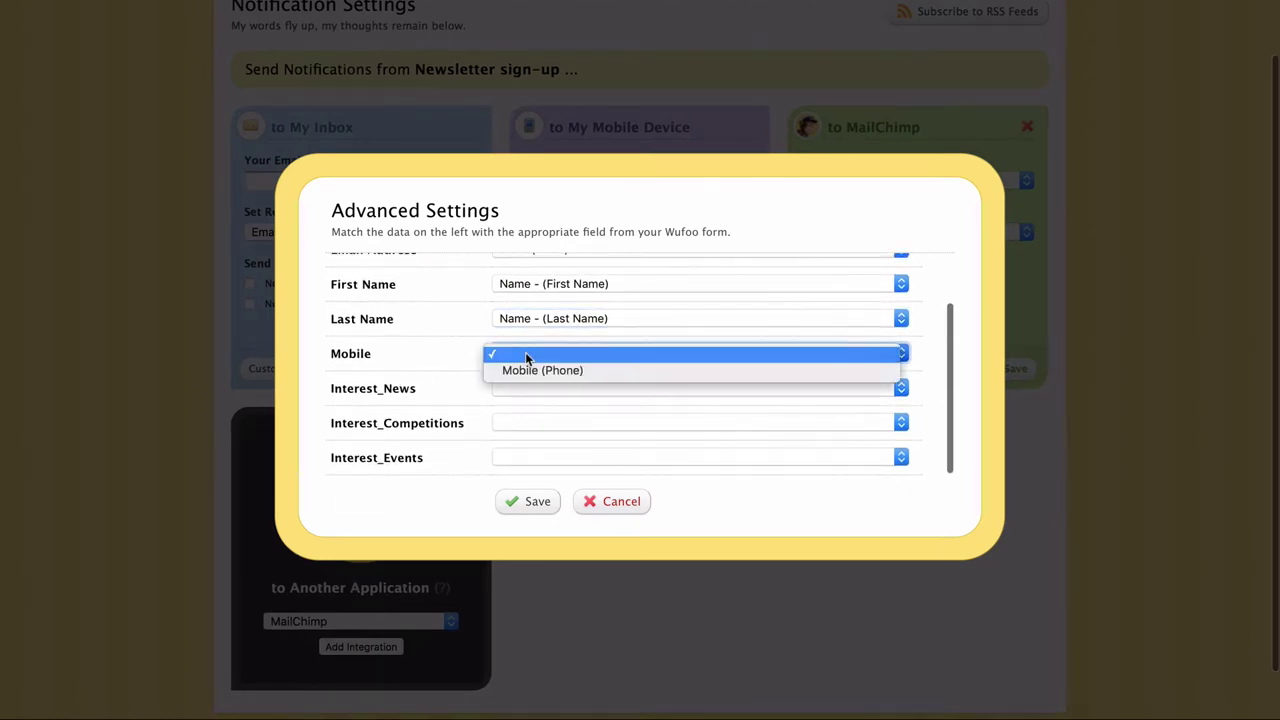
{"action": "left_click", "coordinate": [537, 370]}
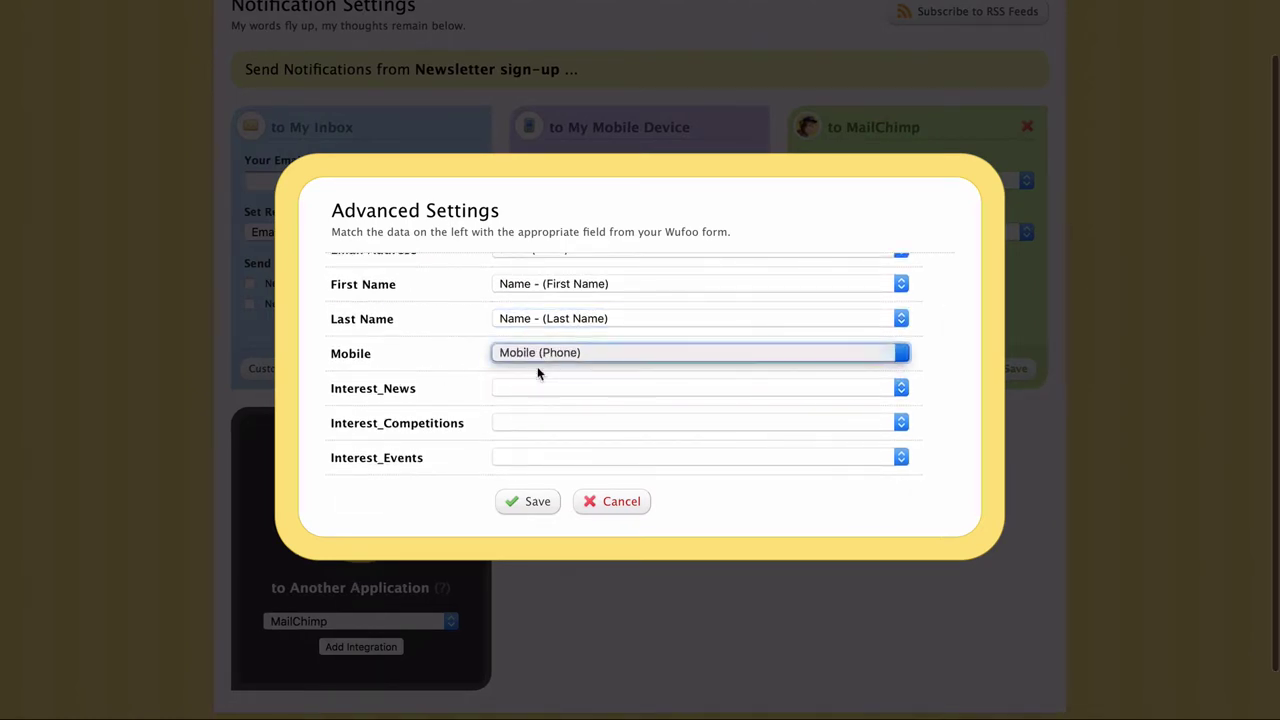
Match Interest_News, Interest_Competitions and Interest_Events with the News, Competitions and Events checkboxes of "Tell me about ...", and save the matching.
{"action": "left_click", "coordinate": [558, 386]}
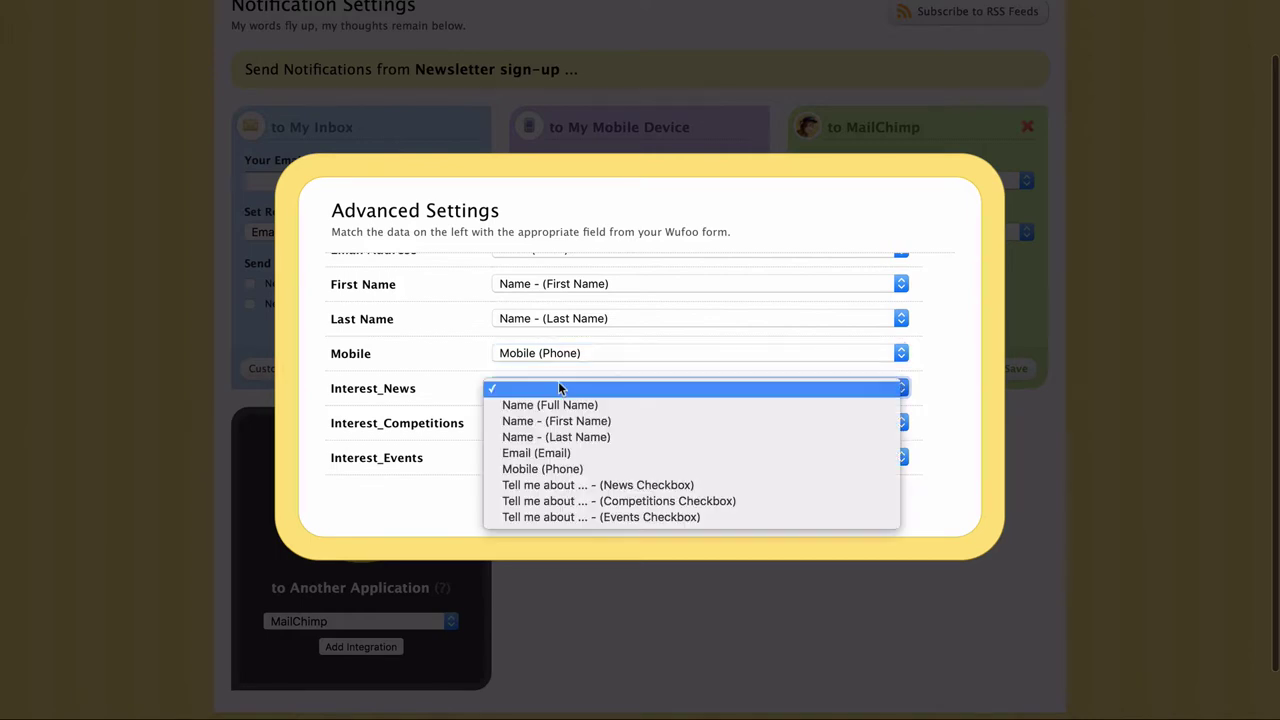
{"action": "left_click", "coordinate": [571, 487]}
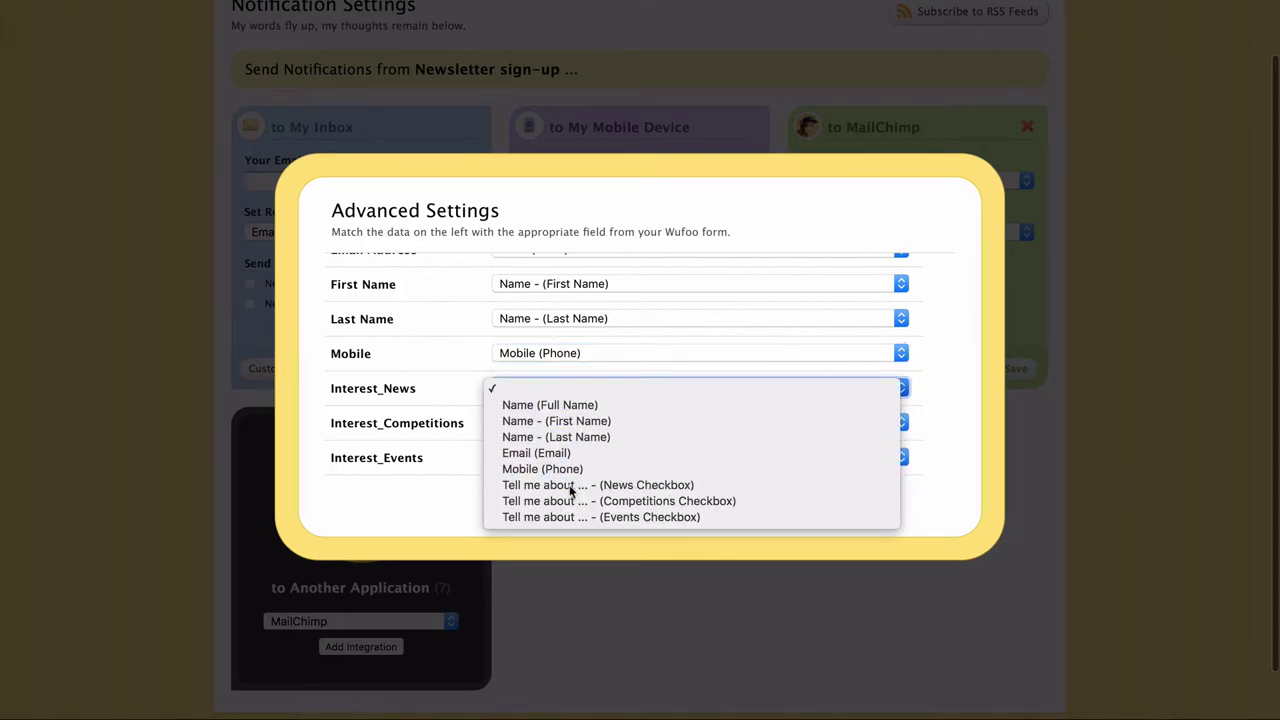
{"action": "left_click", "coordinate": [568, 424]}
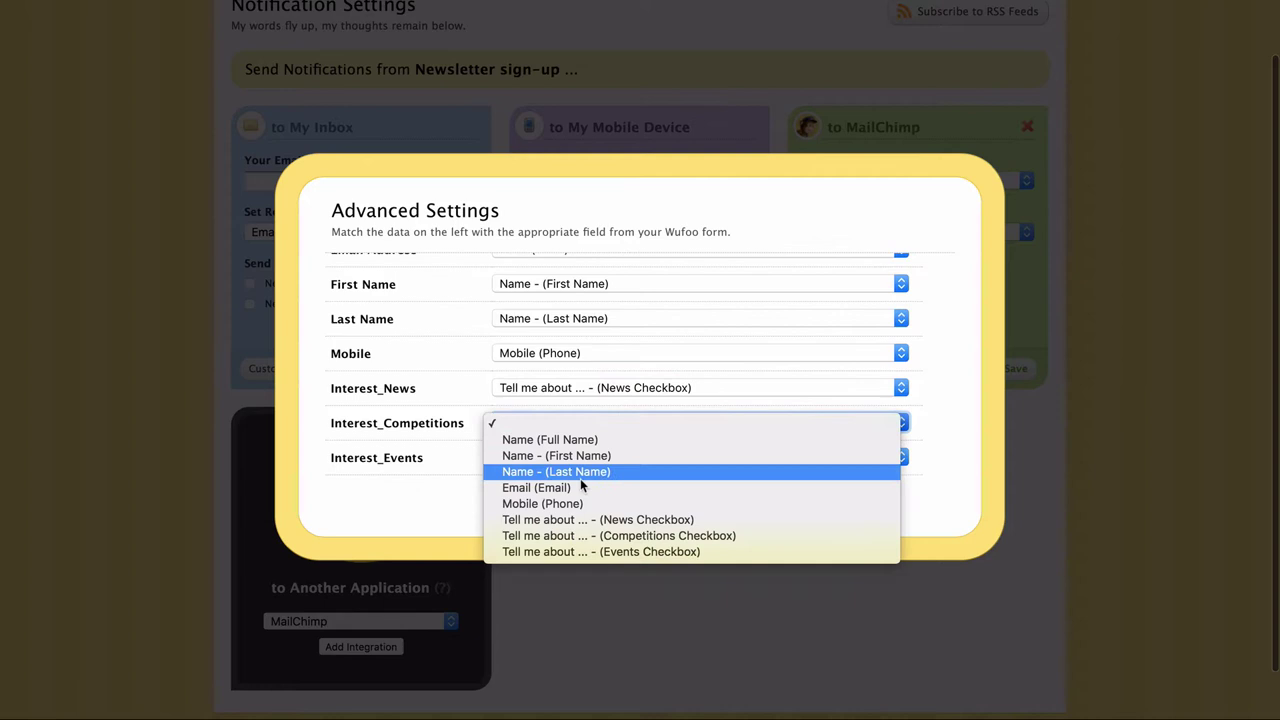
{"action": "left_click", "coordinate": [600, 538]}
{"action": "left_click", "coordinate": [530, 460]}
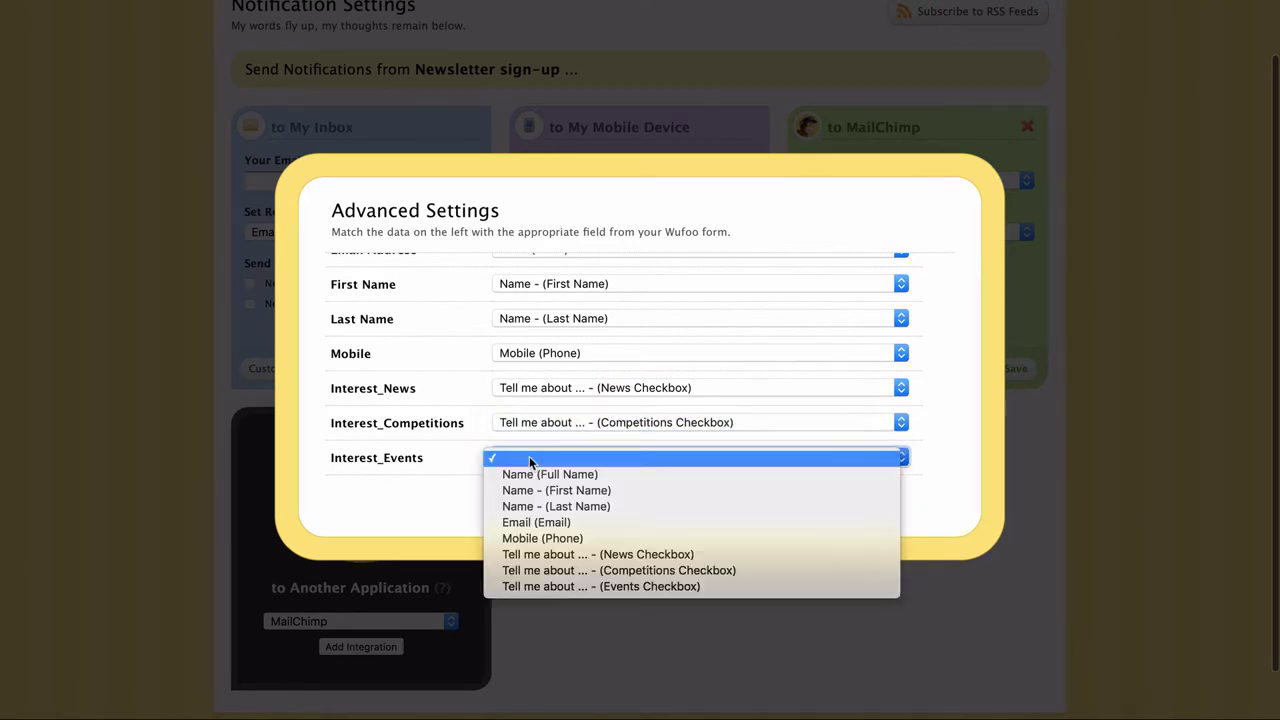
{"action": "left_click", "coordinate": [575, 587]}
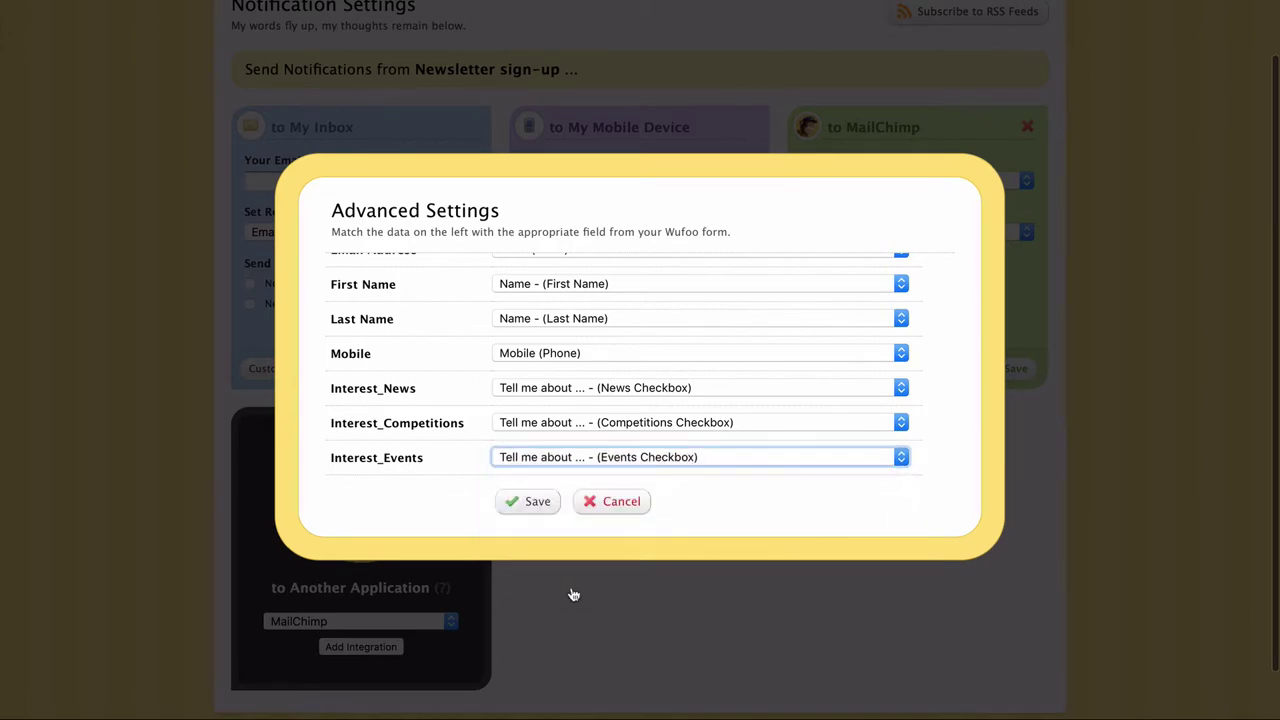
{"action": "left_click", "coordinate": [531, 505]}
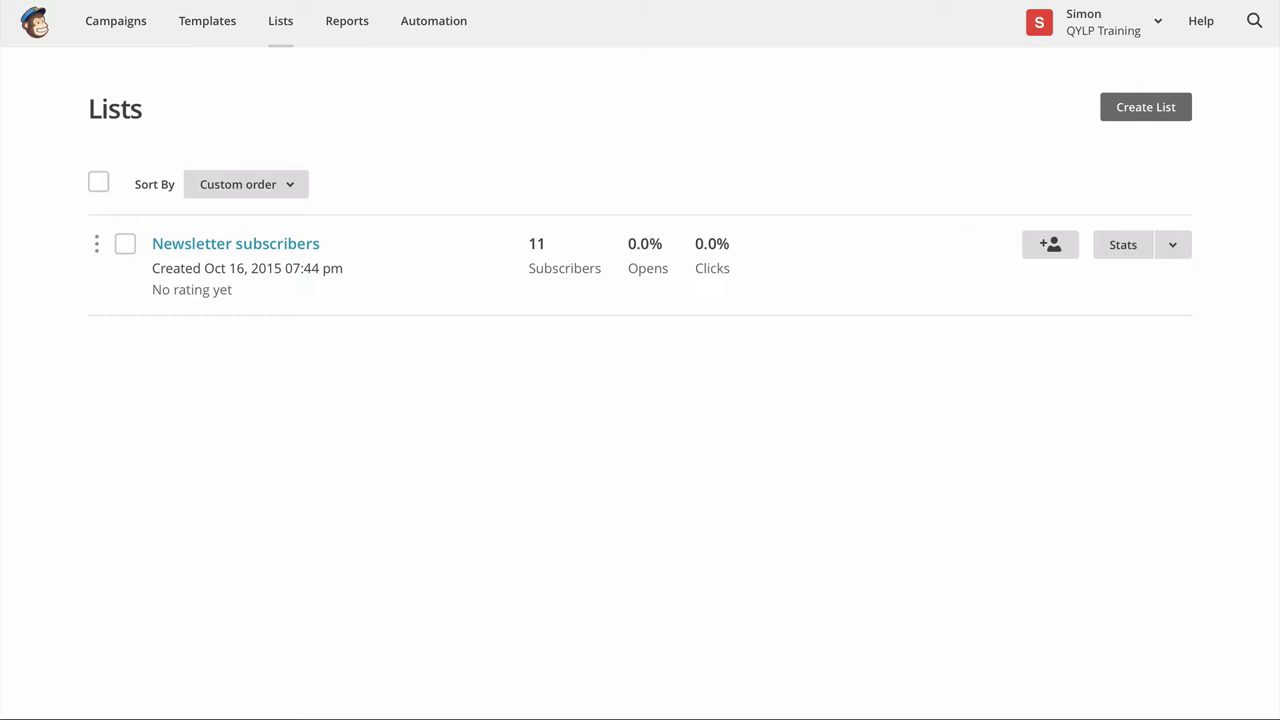
In MailChimp, open the Newsletter subscribers list and look through its subscriber table.
{"action": "left_click", "coordinate": [214, 246]}
{"action": "scroll", "coordinate": [215, 248], "scroll_direction": "down", "scroll_amount": 1}
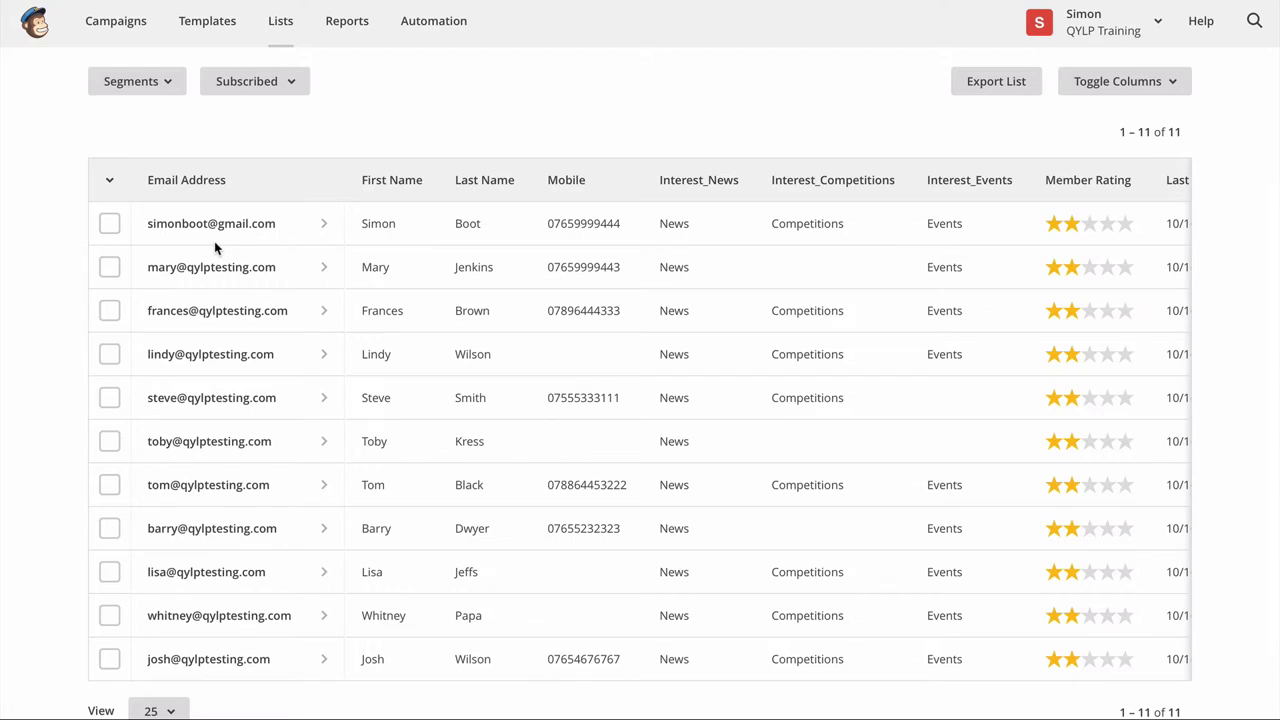
{"action": "scroll", "coordinate": [214, 241], "scroll_direction": "up", "scroll_amount": 3}
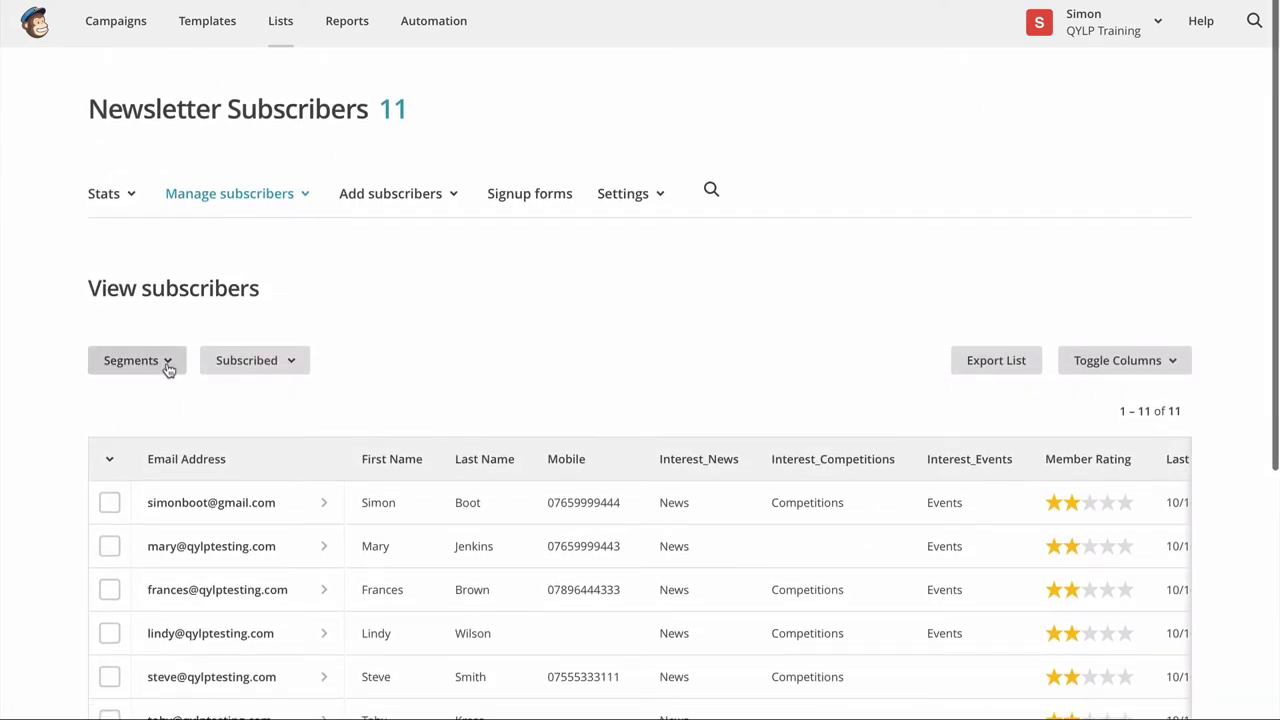
Create a new segment with the condition Interest_Competitions is "Competitions" and preview it.
{"action": "left_click", "coordinate": [168, 369]}
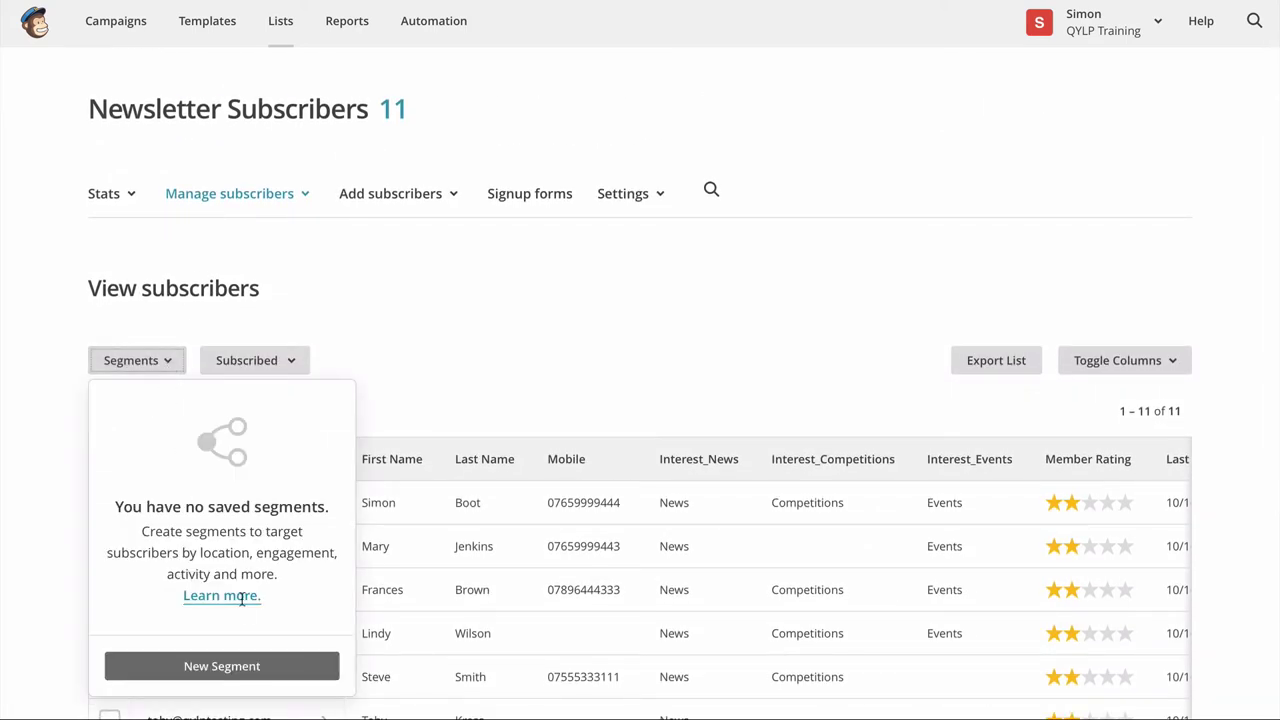
{"action": "left_click", "coordinate": [222, 666]}
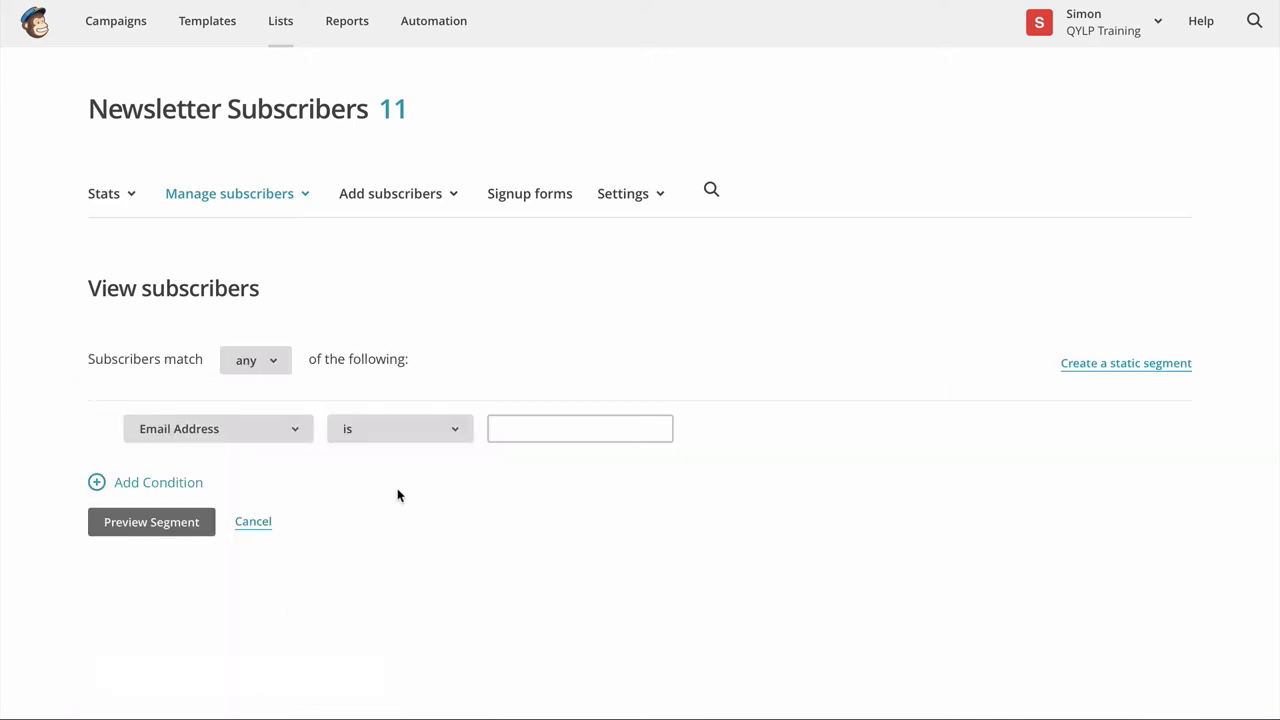
{"action": "left_click", "coordinate": [272, 431]}
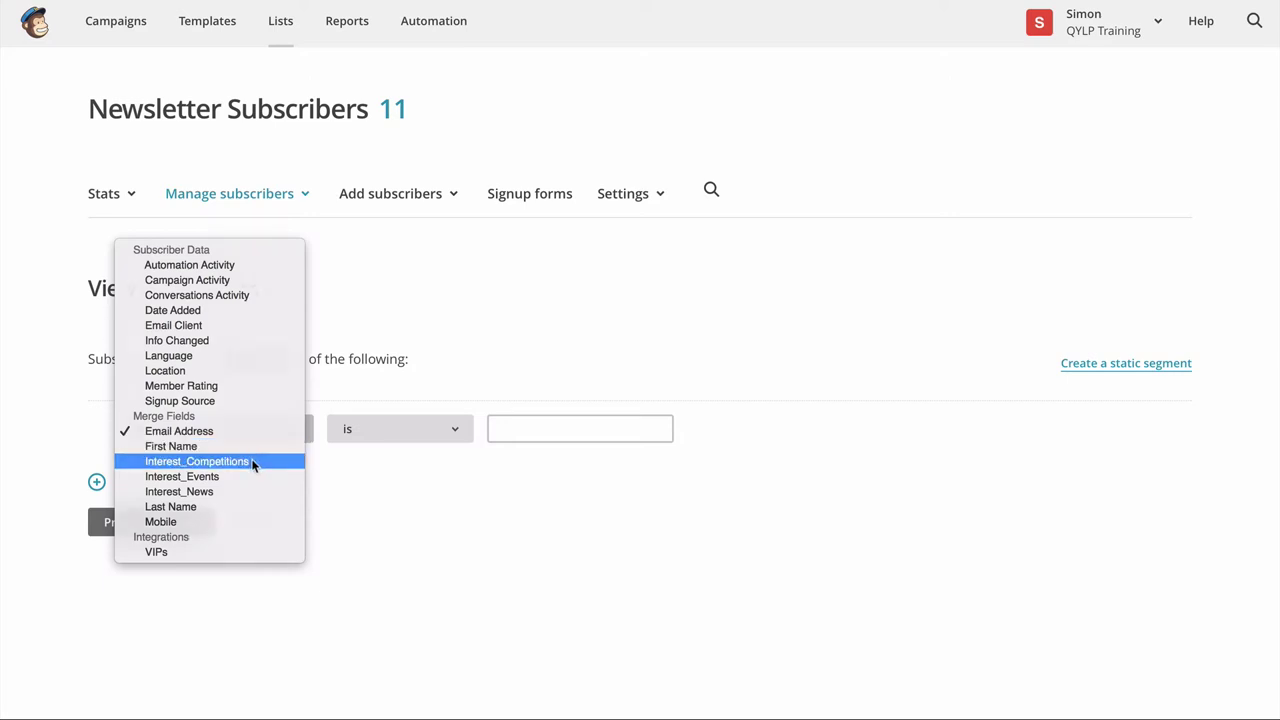
{"action": "left_click", "coordinate": [254, 465]}
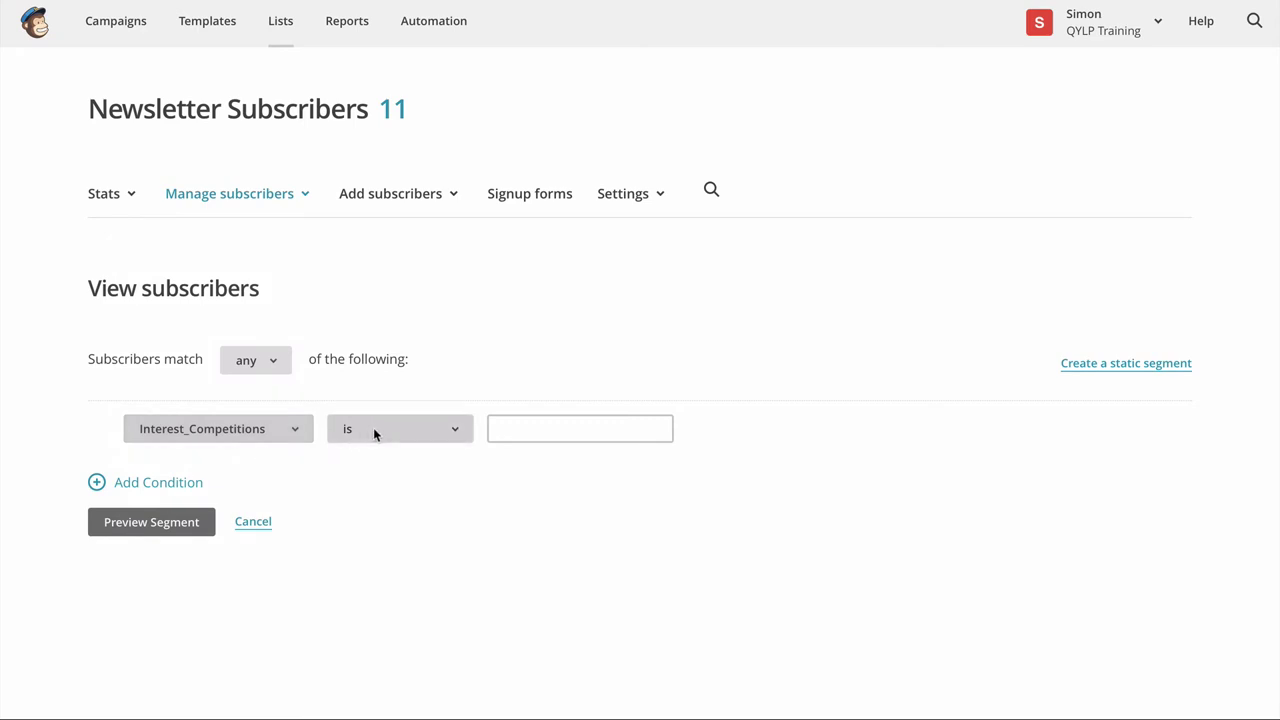
{"action": "left_click", "coordinate": [536, 424]}
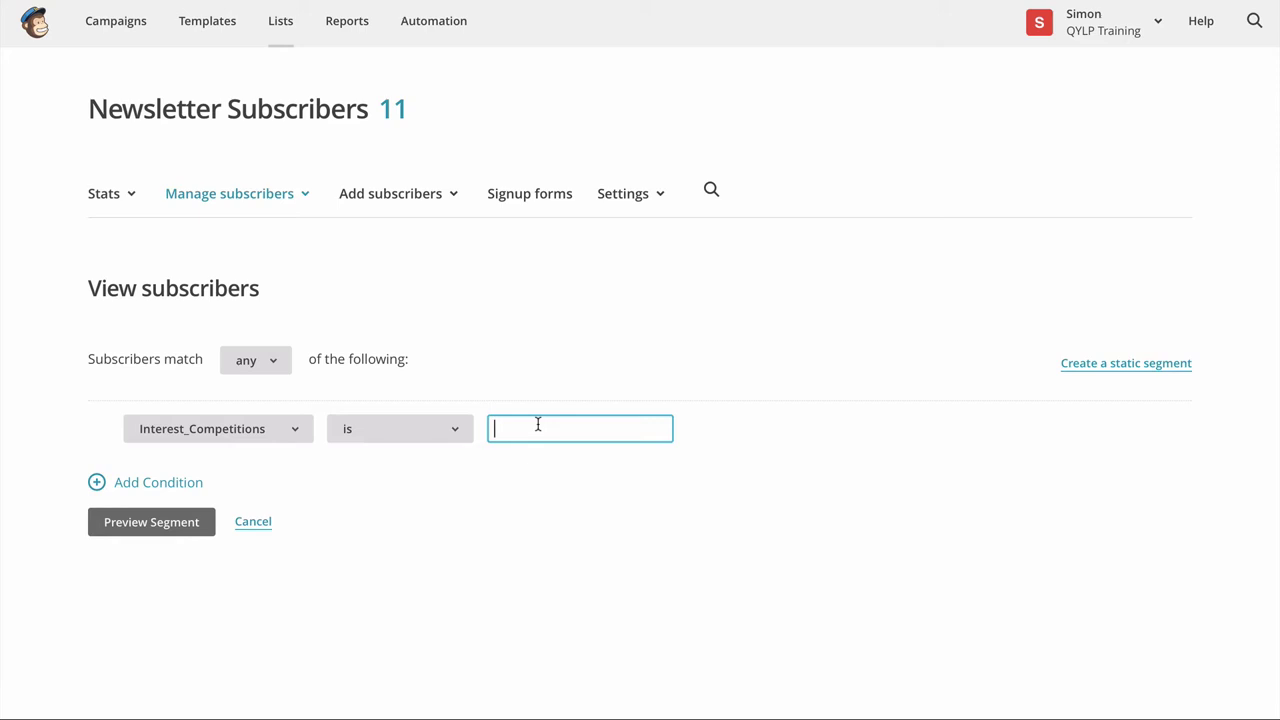
{"action": "type", "text": "Competitions"}
{"action": "left_click", "coordinate": [158, 532]}
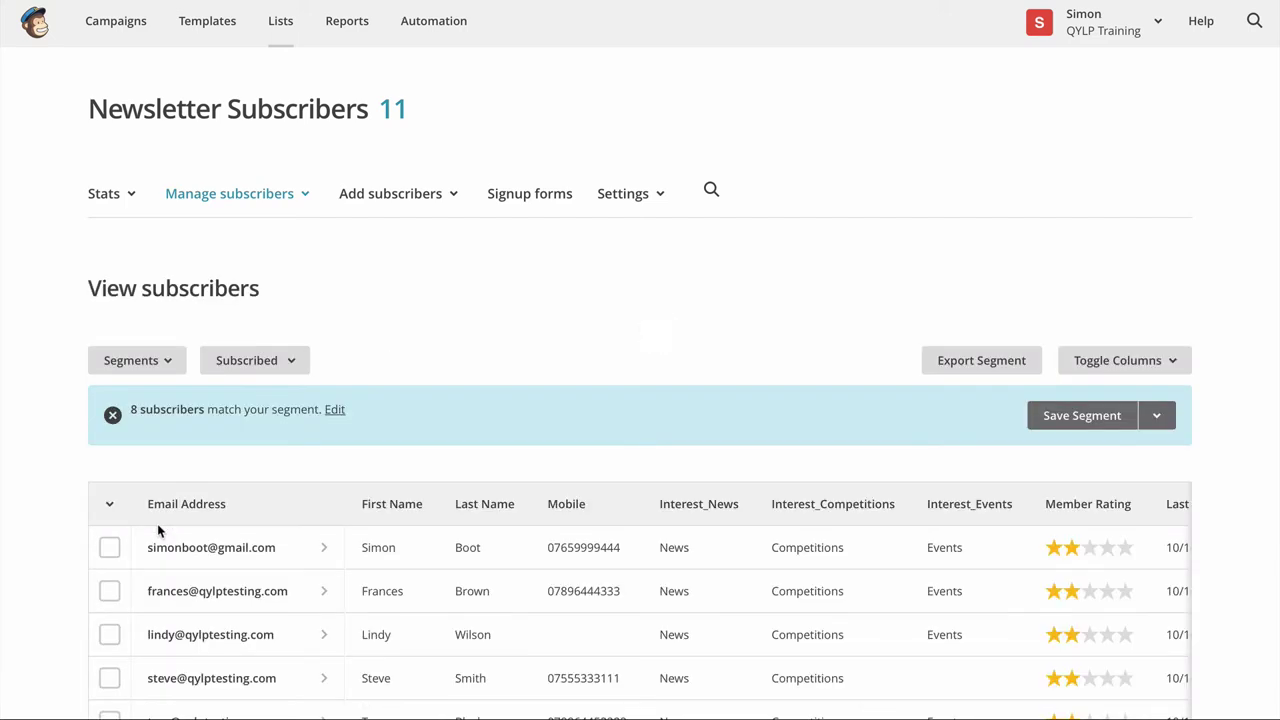
Save the previewed segment under the name Interest_Competitions with Auto-update enabled.
{"action": "scroll", "coordinate": [450, 362], "scroll_direction": "down", "scroll_amount": 3}
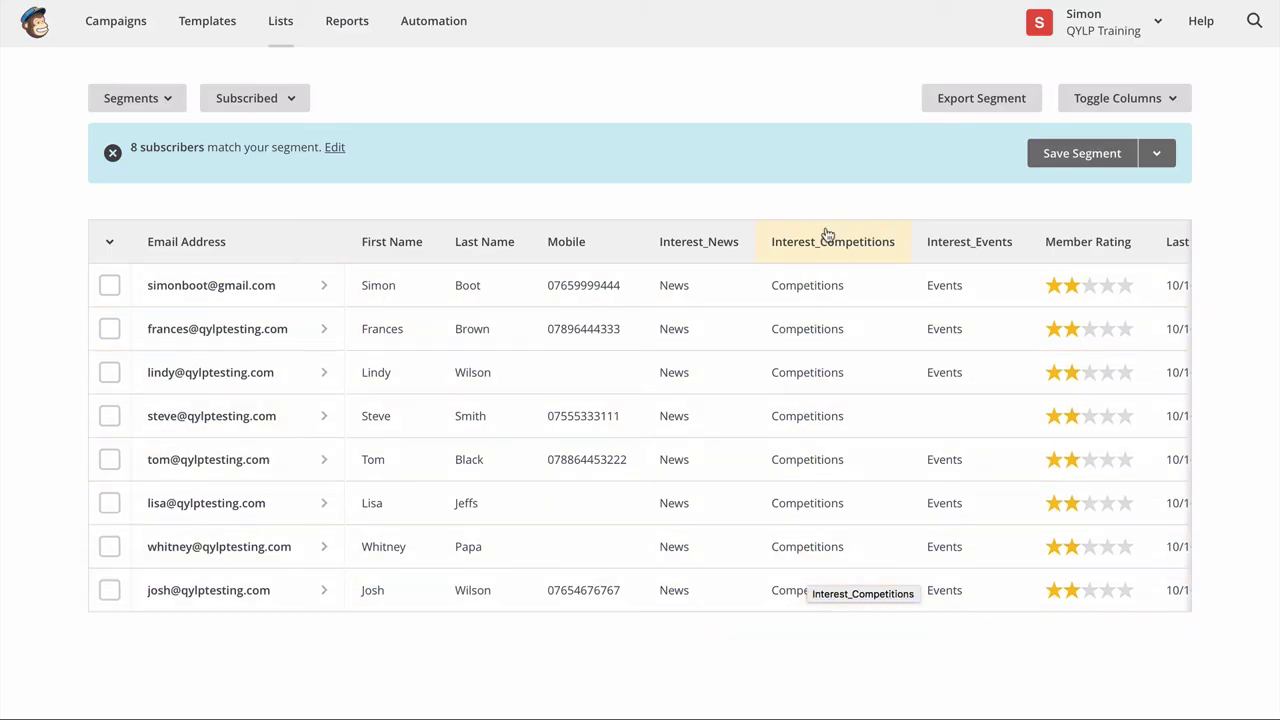
{"action": "left_click", "coordinate": [1072, 156]}
{"action": "type", "text": "Interest_Competitions"}
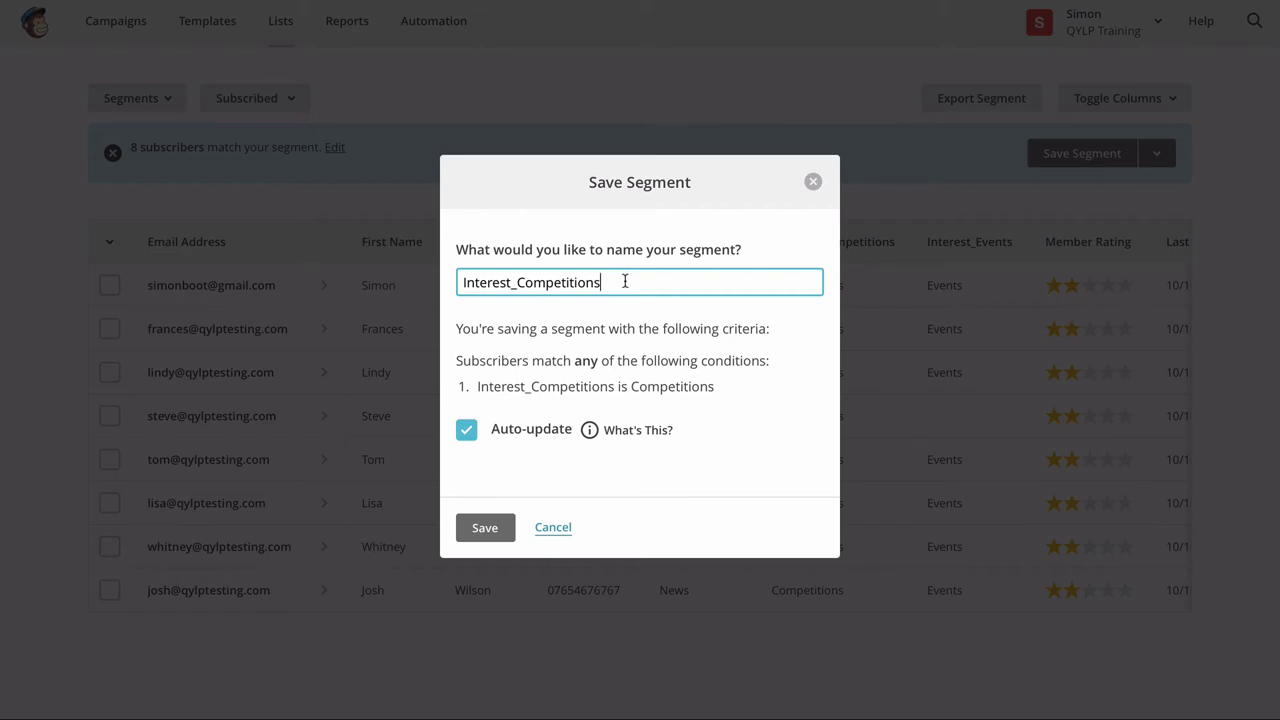
{"action": "left_click", "coordinate": [467, 432]}
{"action": "left_click", "coordinate": [467, 432]}
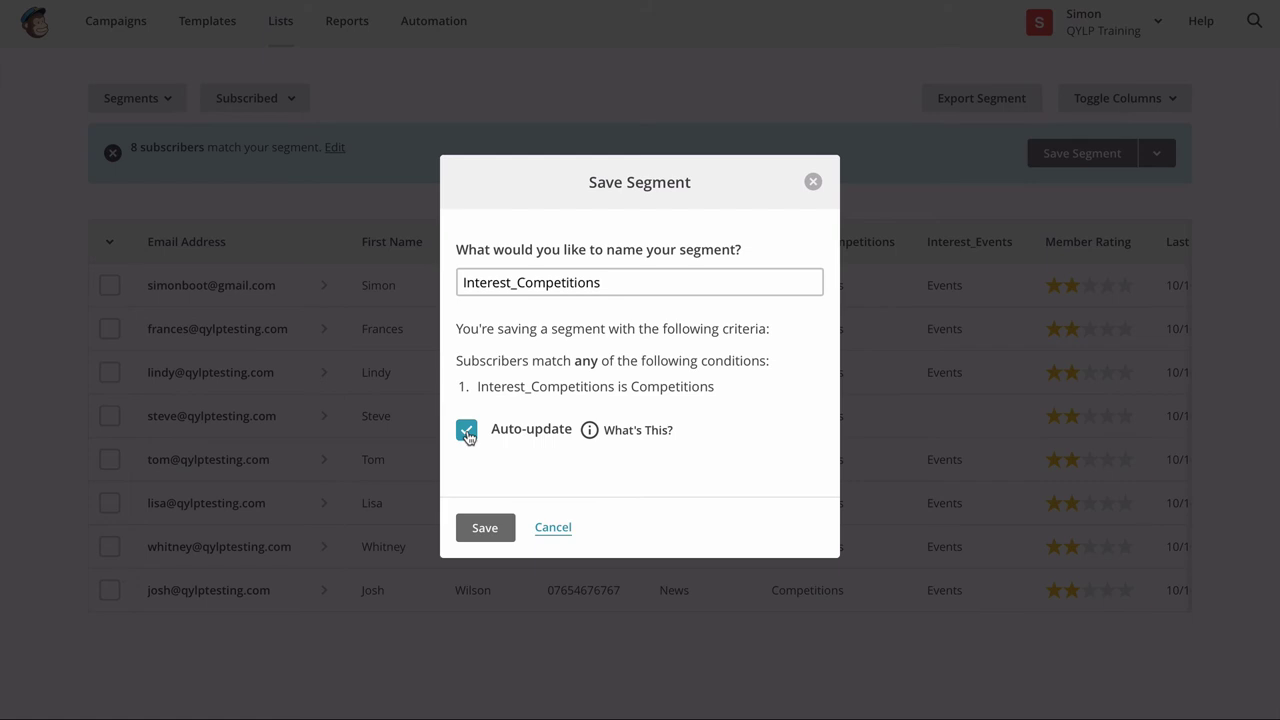
{"action": "left_click", "coordinate": [481, 528]}
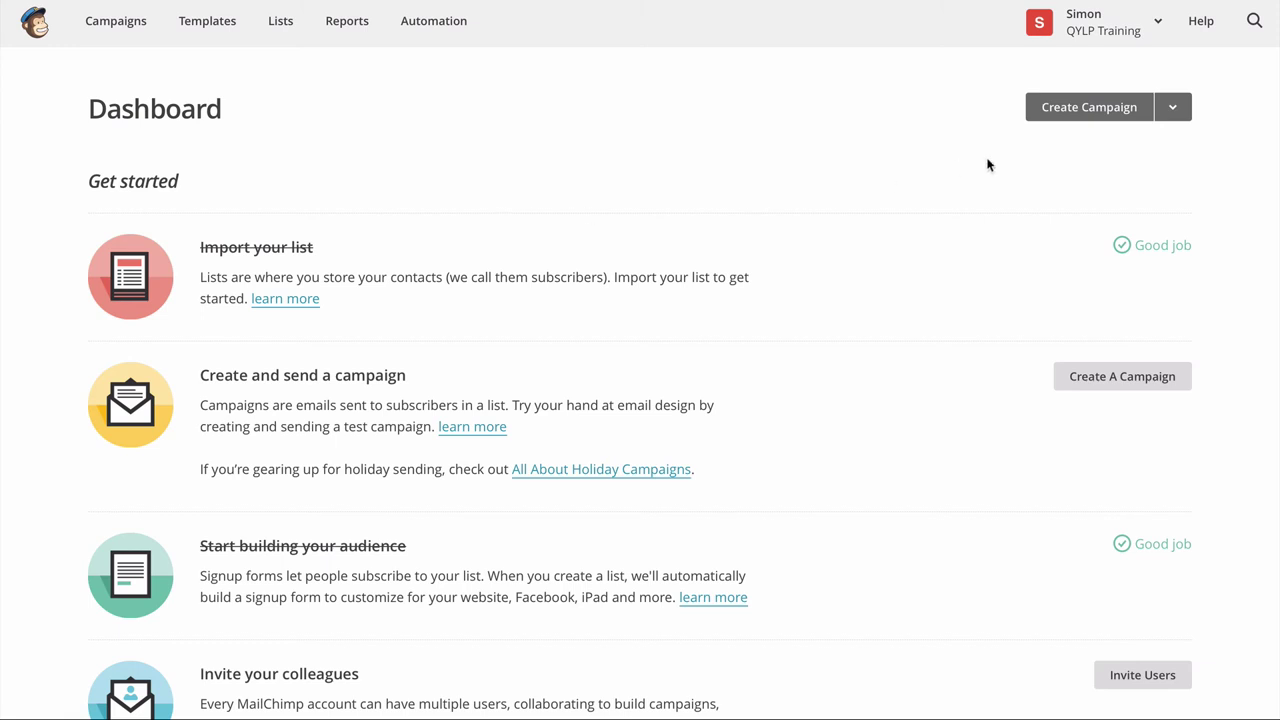
Create a regular campaign and set its recipients to the saved segment Interest_Competitions of the Newsletter subscribers list.
{"action": "left_click", "coordinate": [1089, 107]}
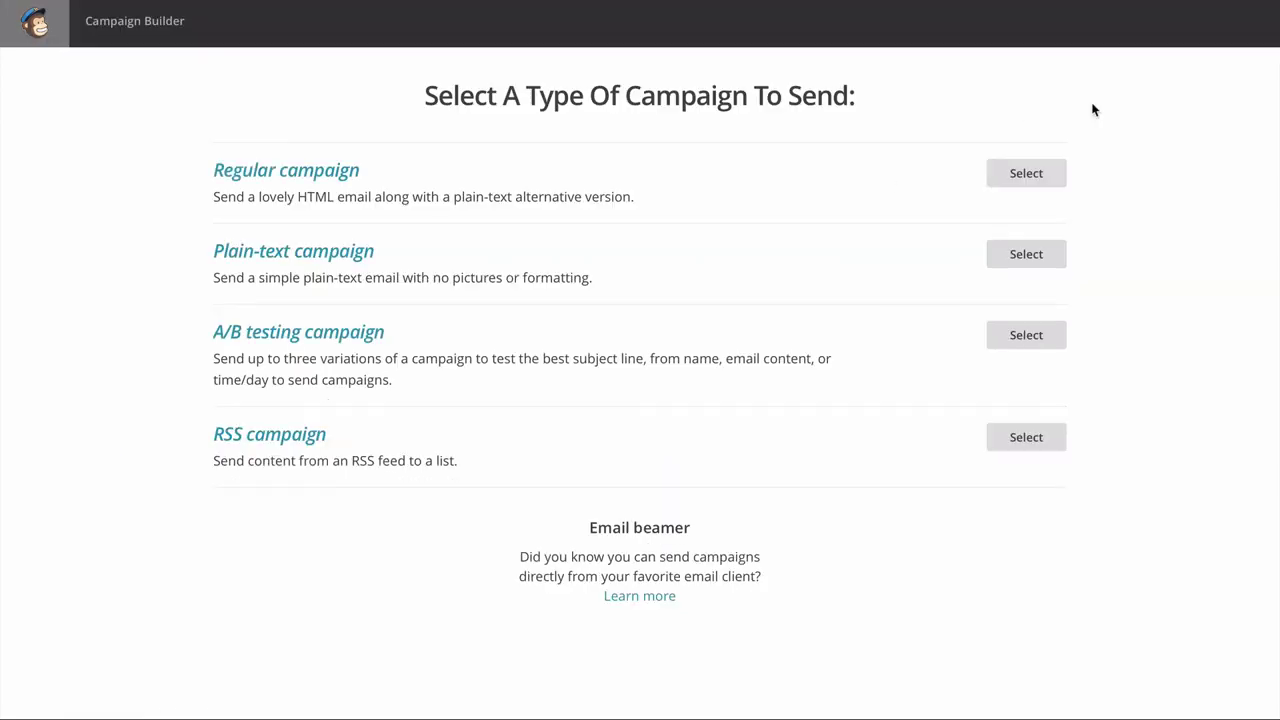
{"action": "left_click", "coordinate": [1028, 174]}
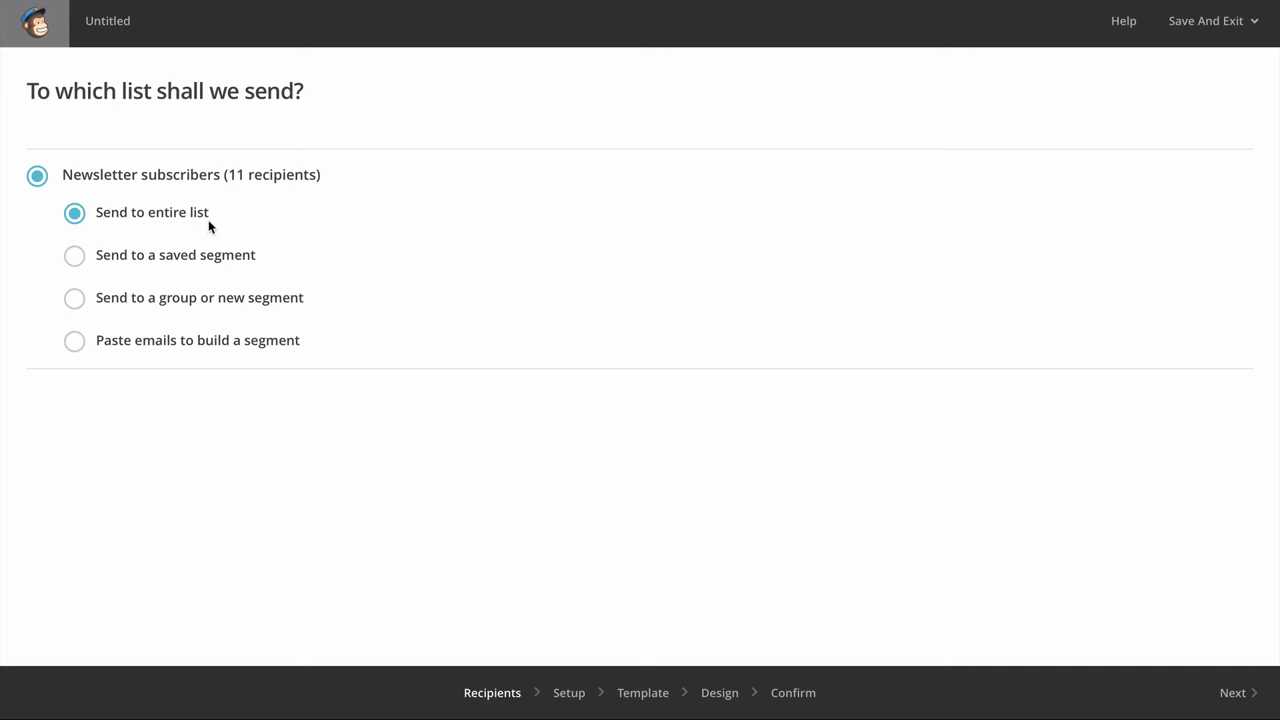
{"action": "left_click", "coordinate": [74, 257]}
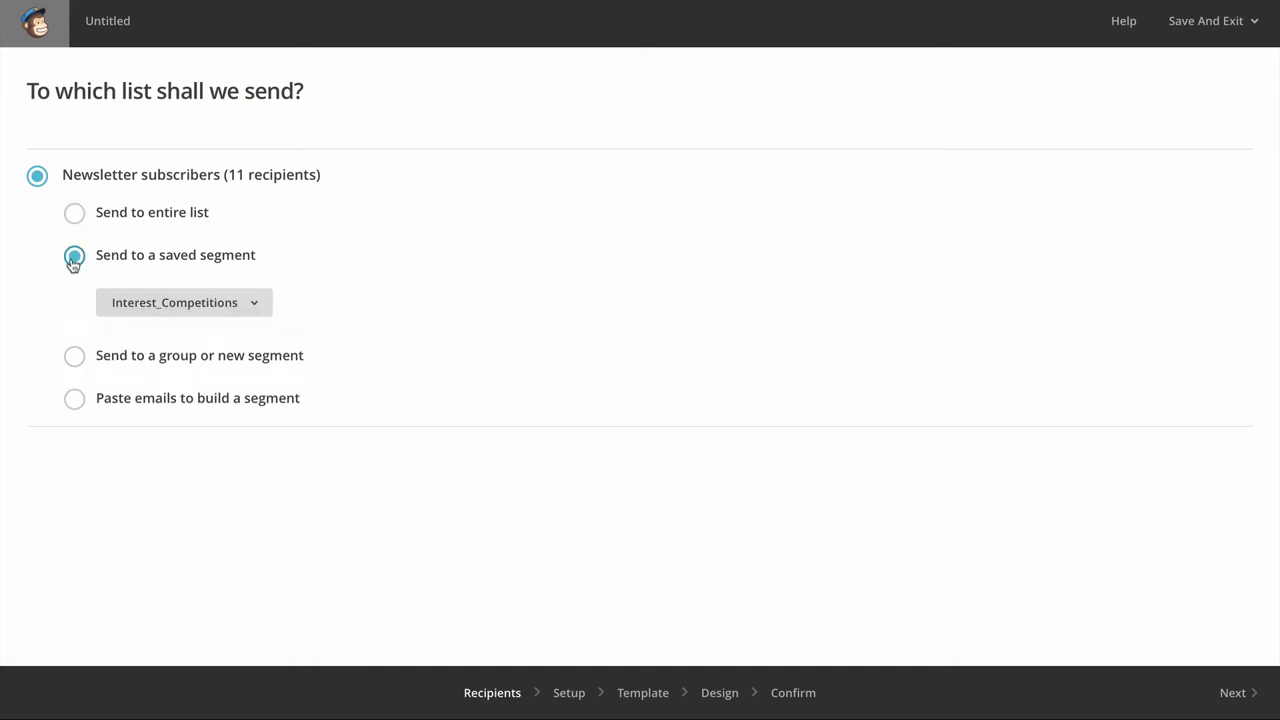
{"action": "left_click", "coordinate": [253, 305]}
{"action": "left_click", "coordinate": [252, 304]}
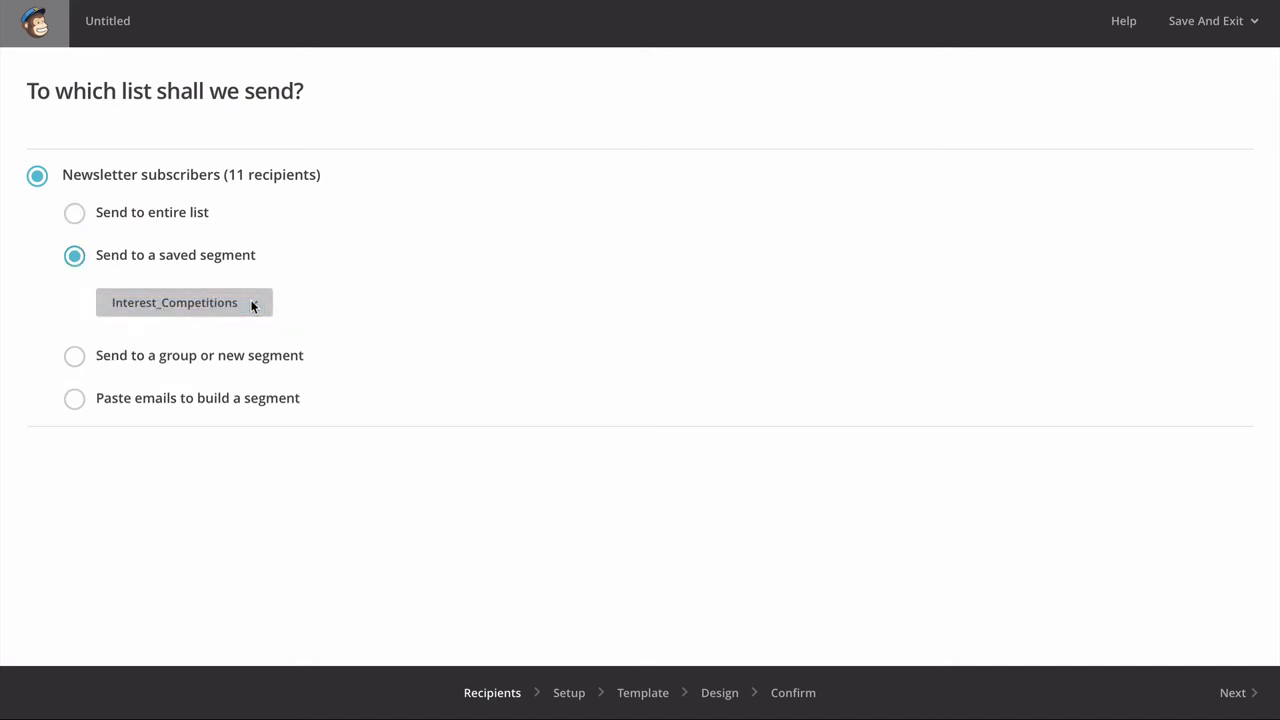